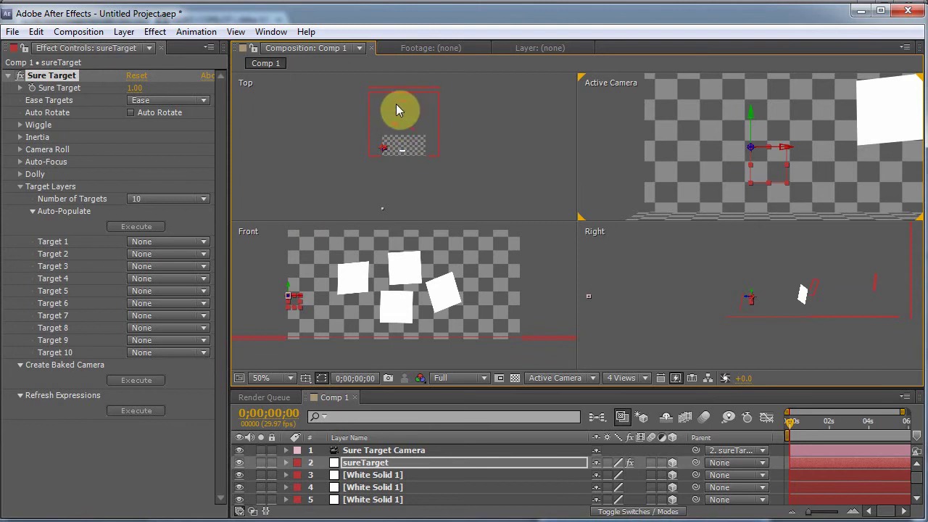
scroll(398, 104, up, 2)
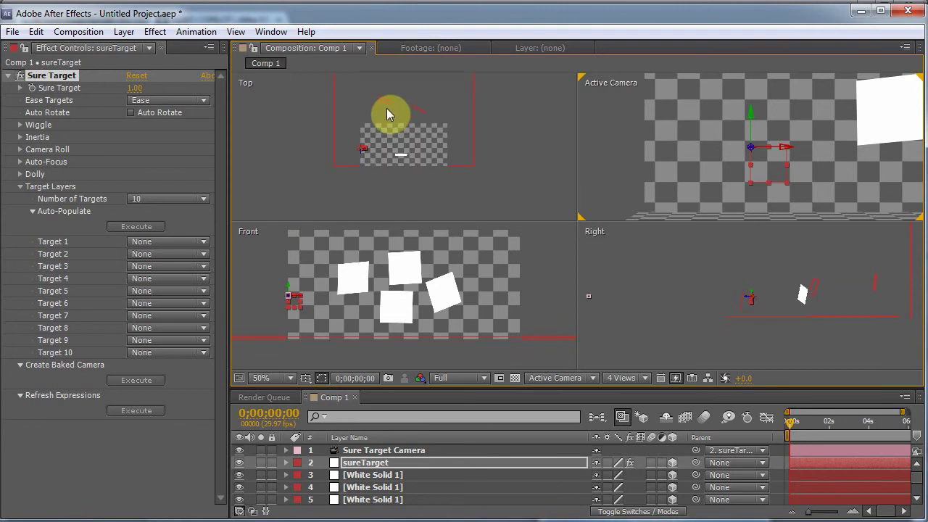
scroll(385, 123, down, 2)
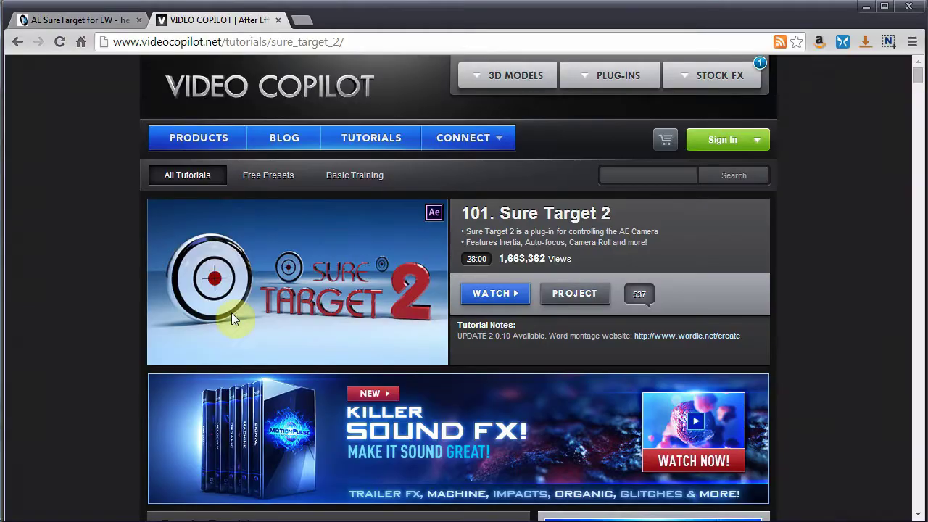
Examine the NewTek forum thread about AE SureTarget for LW around the sureTargetTest2.lws.zip post, then return to After Effects.
click(108, 20)
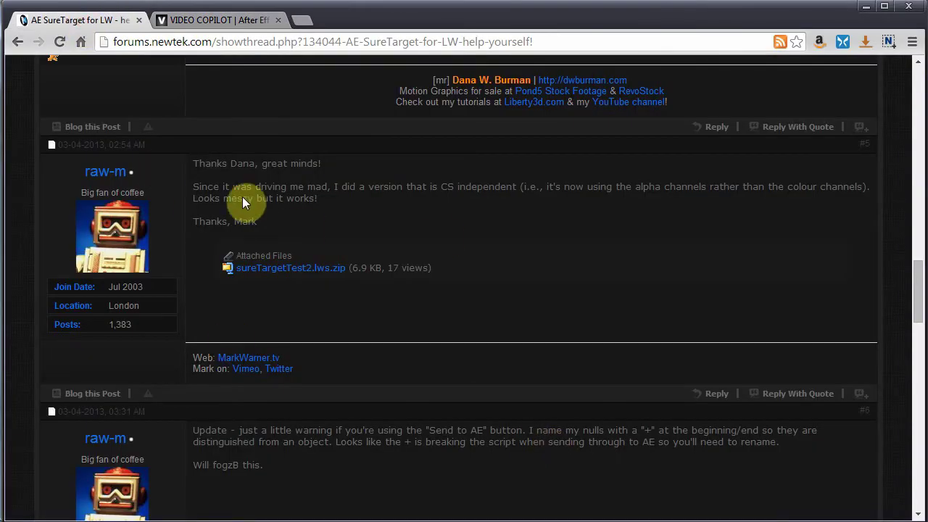
scroll(439, 237, up, 1)
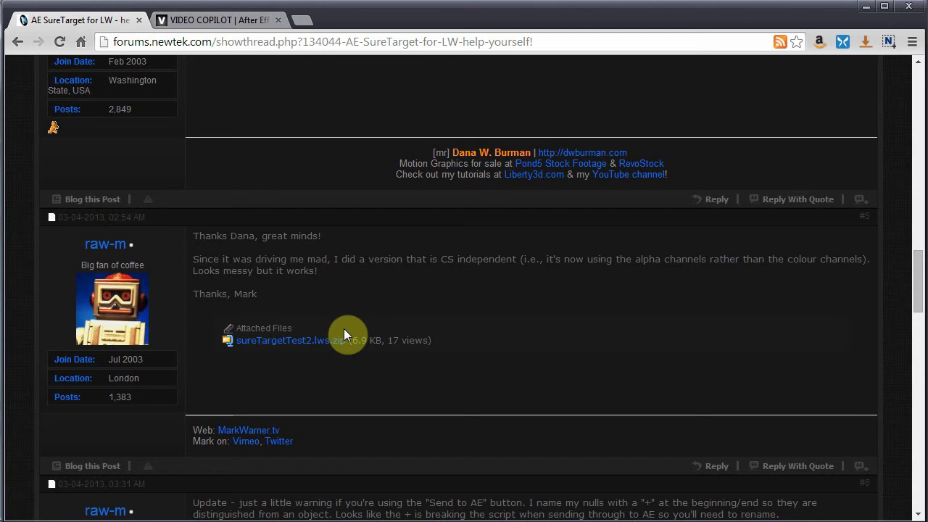
scroll(387, 319, up, 2)
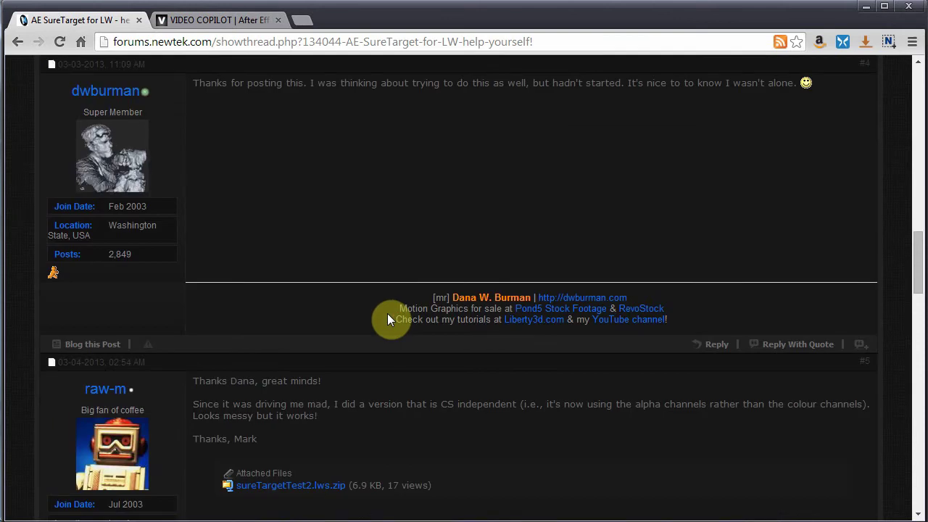
scroll(387, 319, down, 2)
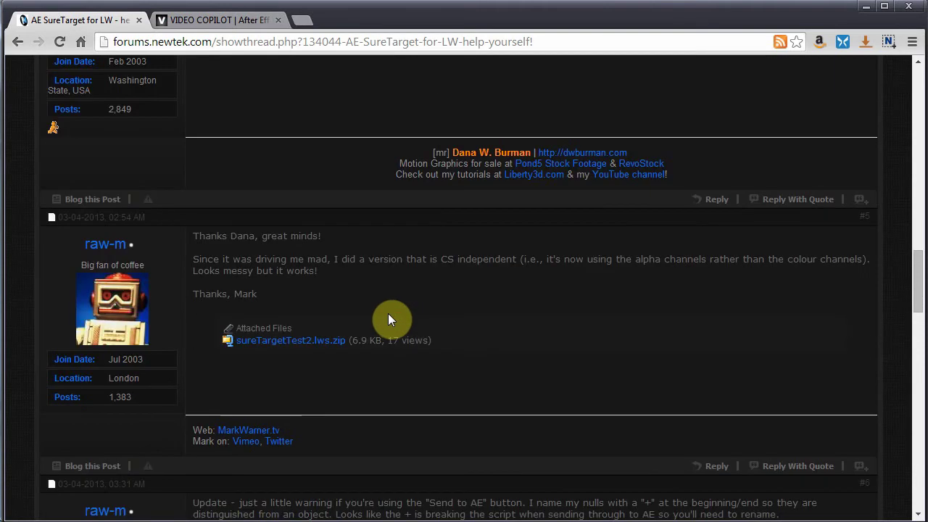
scroll(388, 319, down, 10)
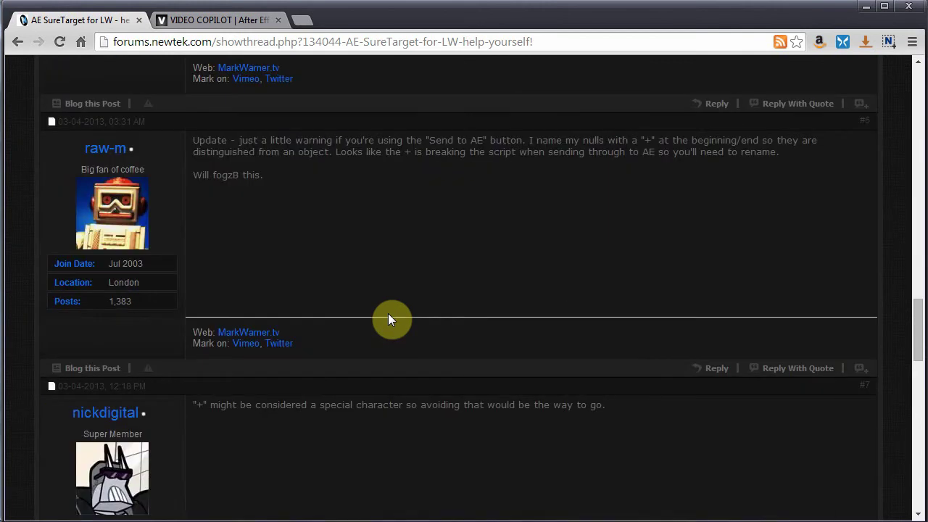
scroll(390, 317, up, 15)
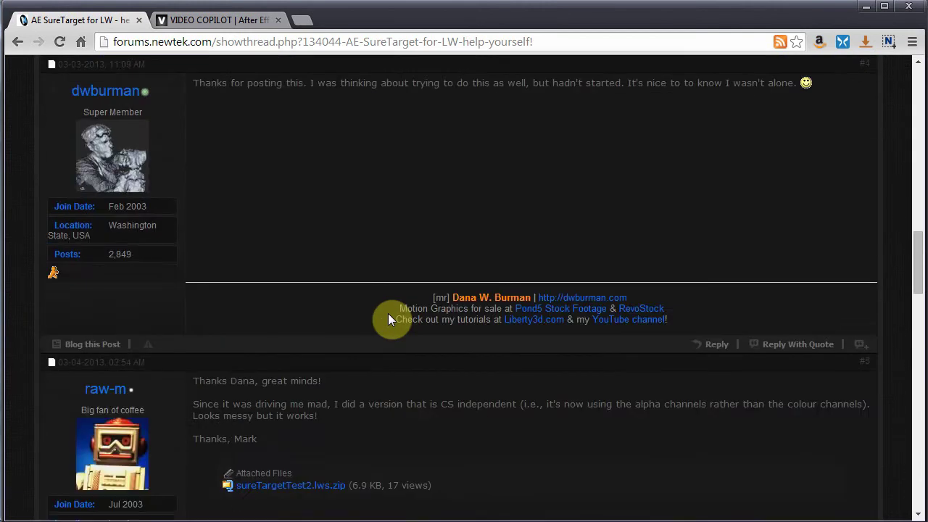
scroll(388, 314, down, 1)
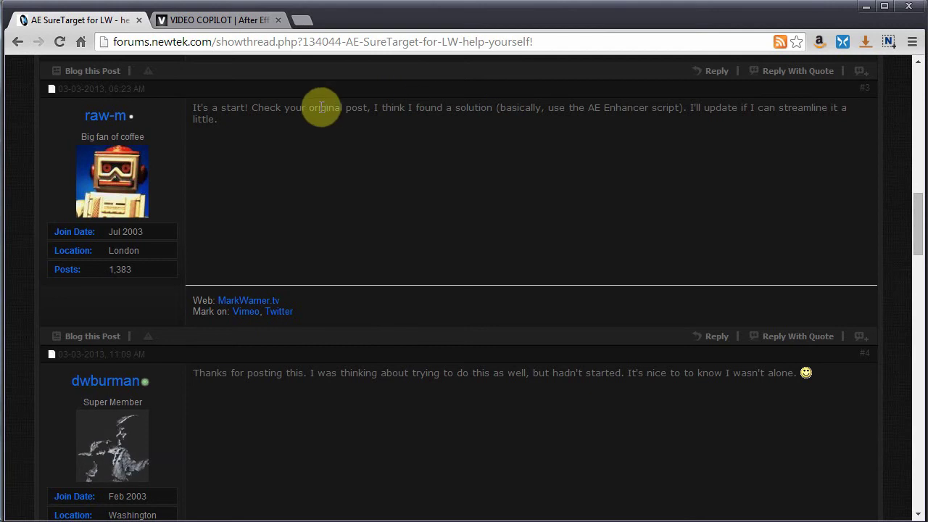
click(865, 6)
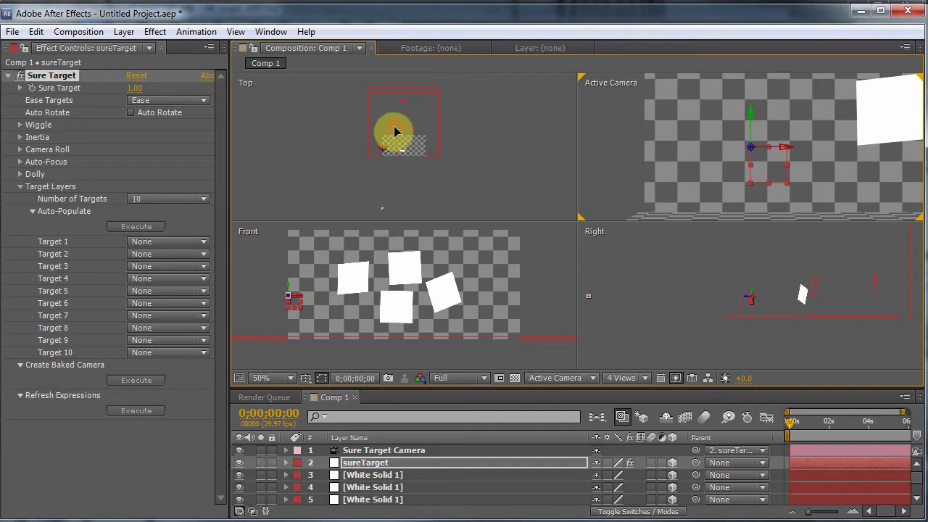
Inspect the scene by selecting each of the four white solids in the Front view and the Sure Target Camera layer.
click(395, 129)
click(349, 279)
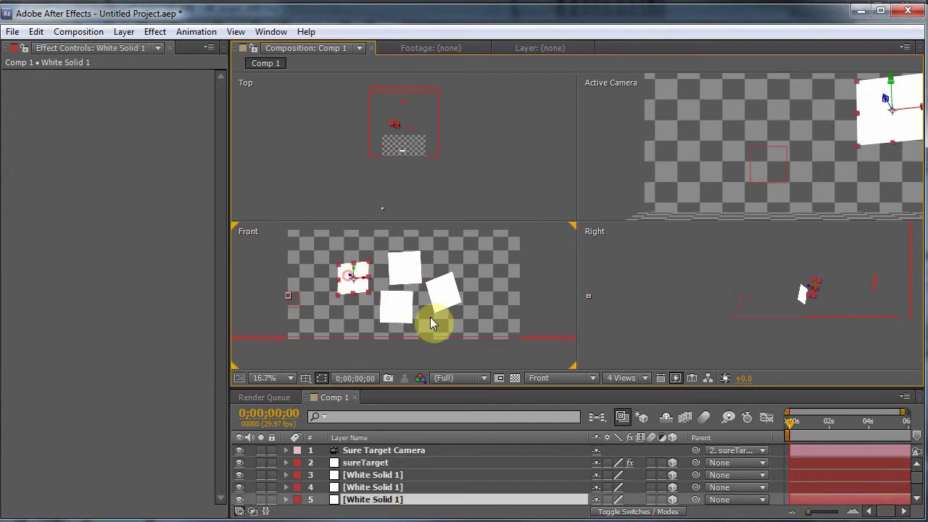
click(396, 313)
click(405, 278)
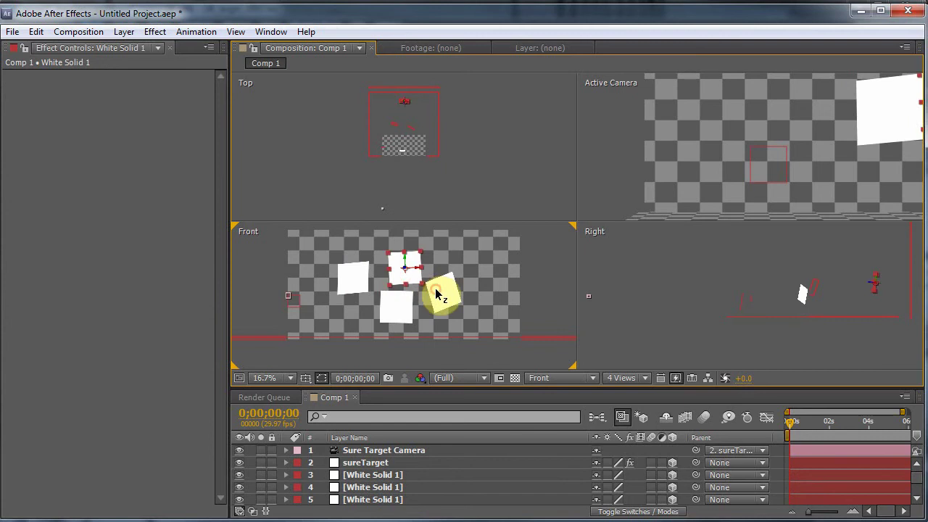
click(435, 290)
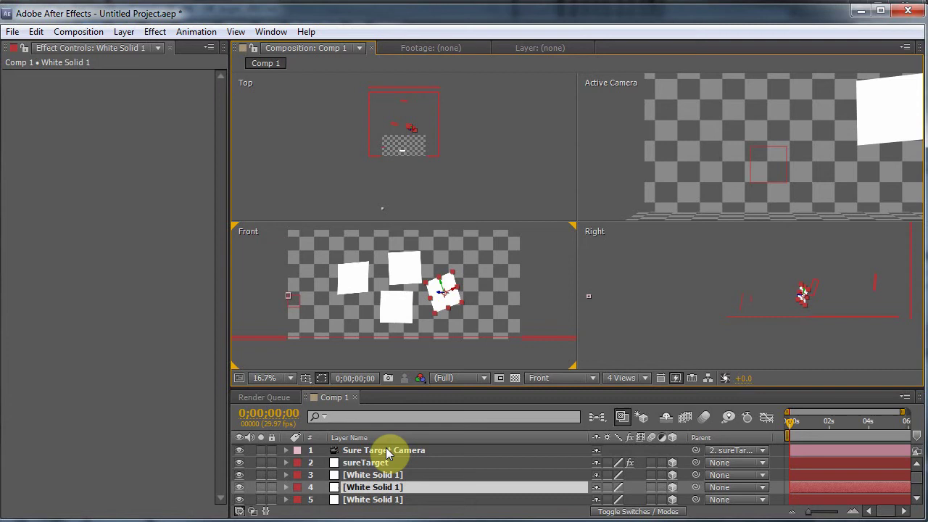
click(385, 450)
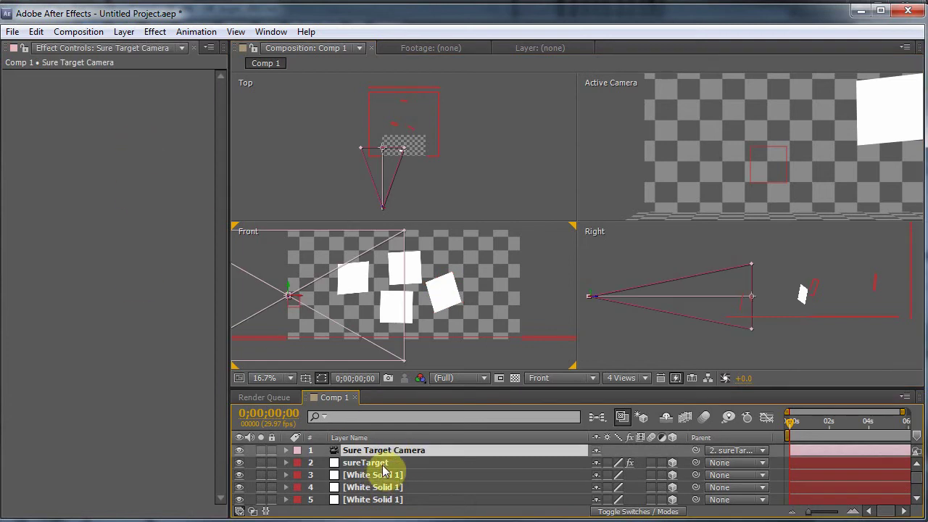
On the sureTarget layer, assign 3. White Solid 1 as Target 1 and 4. White Solid 1 as Target 2.
click(383, 465)
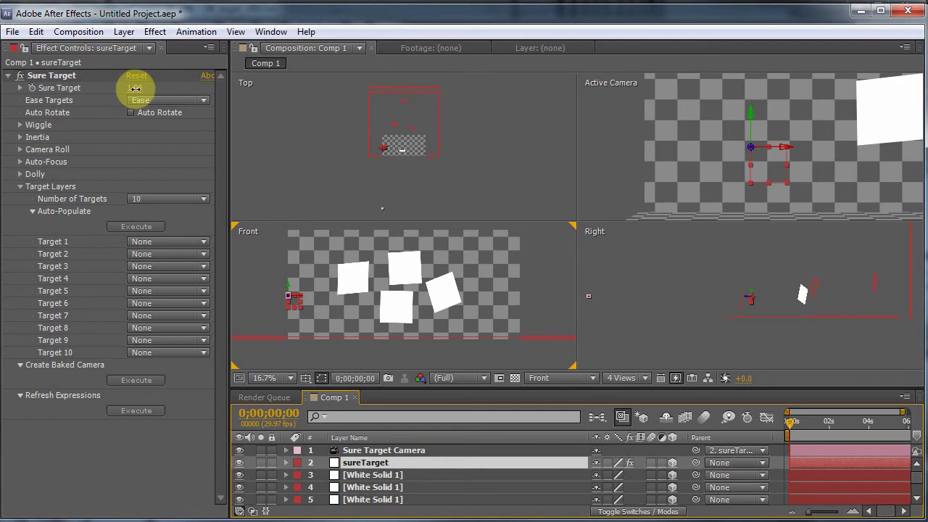
drag(135, 89, 93, 97)
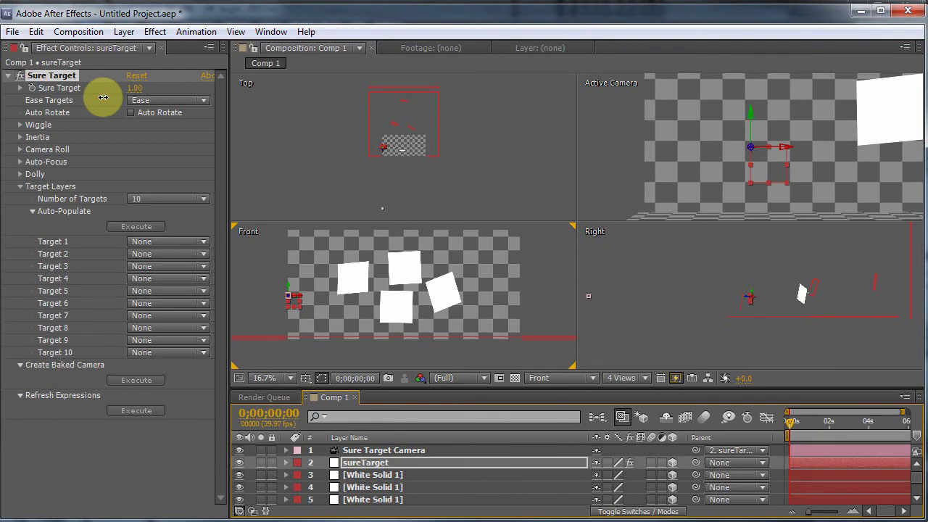
click(155, 245)
click(155, 295)
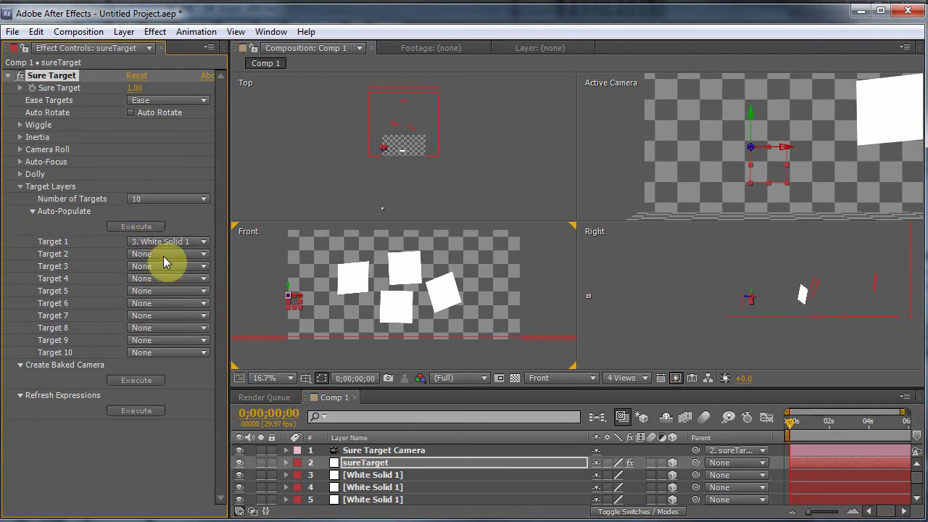
click(164, 257)
click(176, 324)
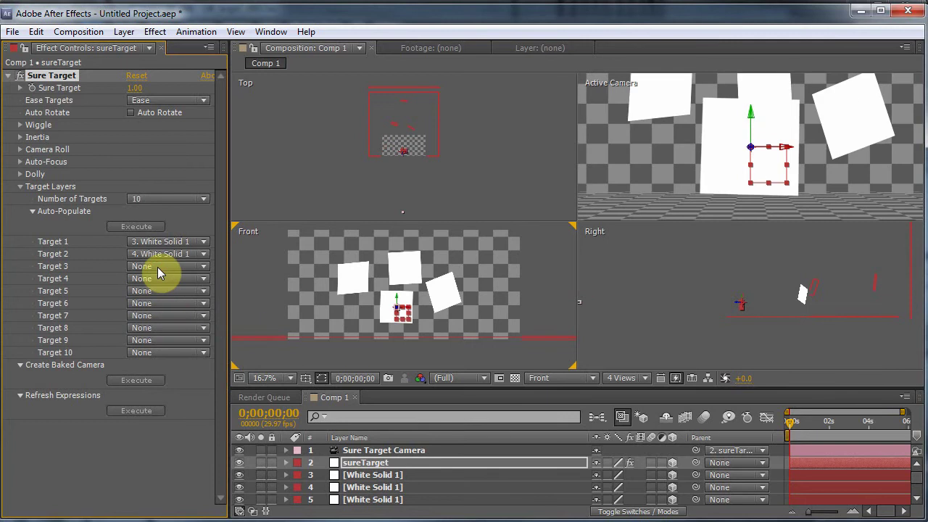
Assign 5. White Solid 1 as Target 3 and 6. White Solid 1 as Target 4.
click(158, 267)
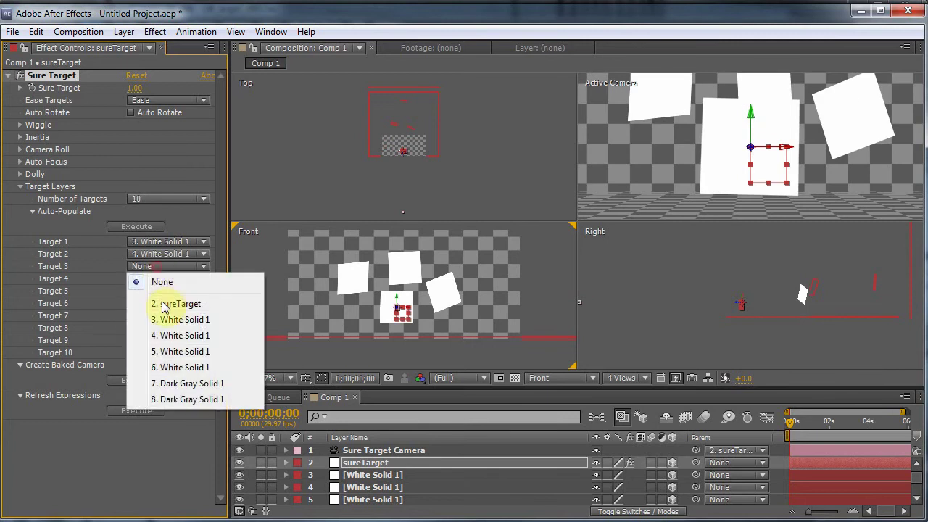
click(167, 338)
click(177, 267)
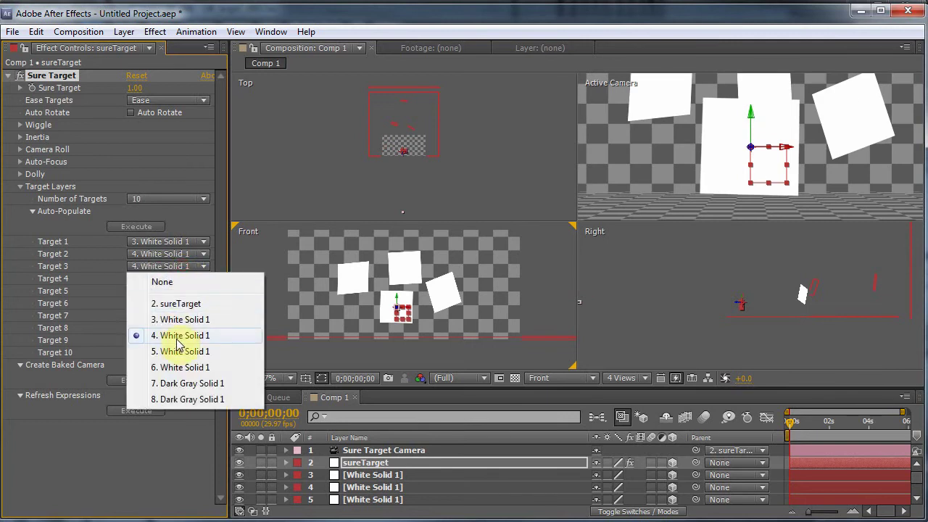
click(174, 351)
click(161, 280)
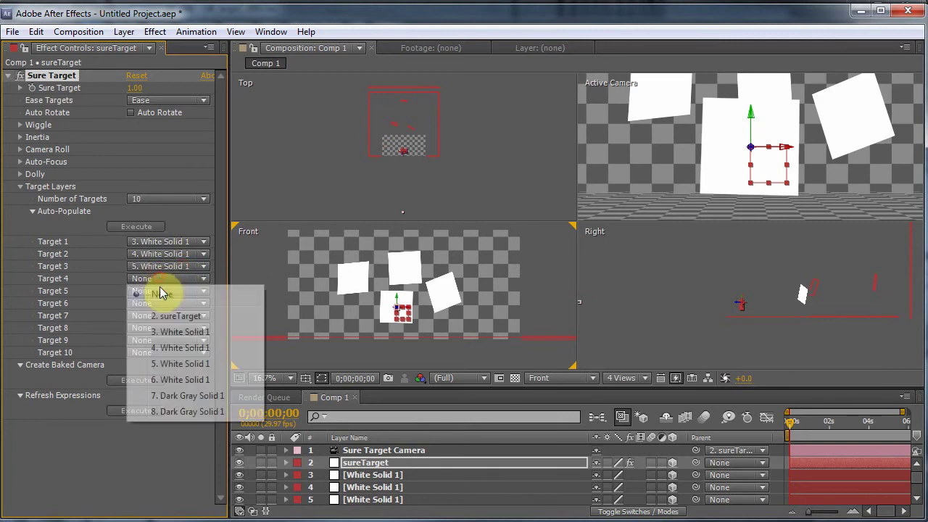
click(171, 382)
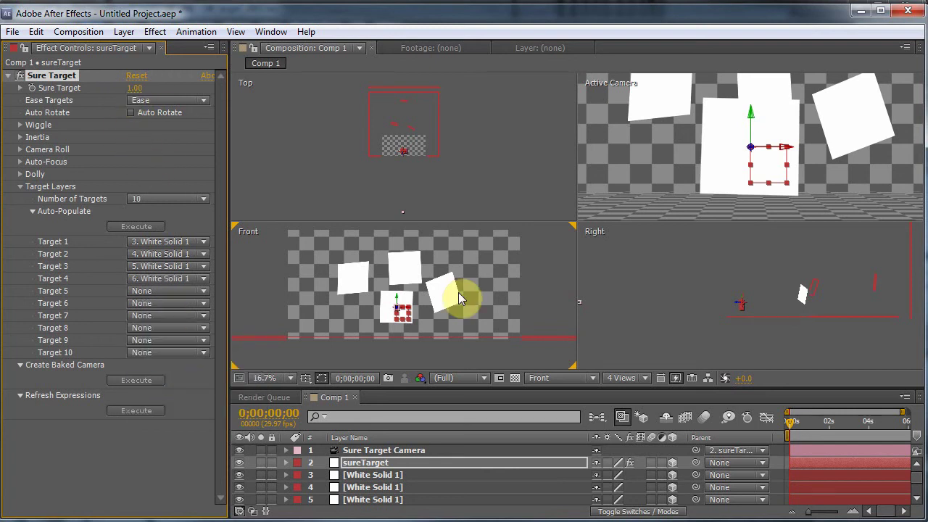
Show the composition in a single view and scrub the Sure Target value through the targets, ending at 1.20.
click(621, 378)
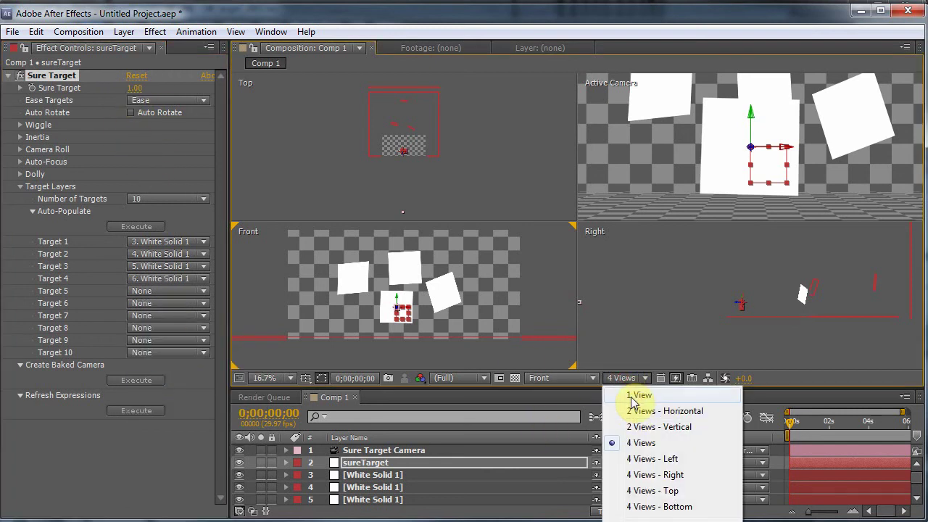
click(630, 397)
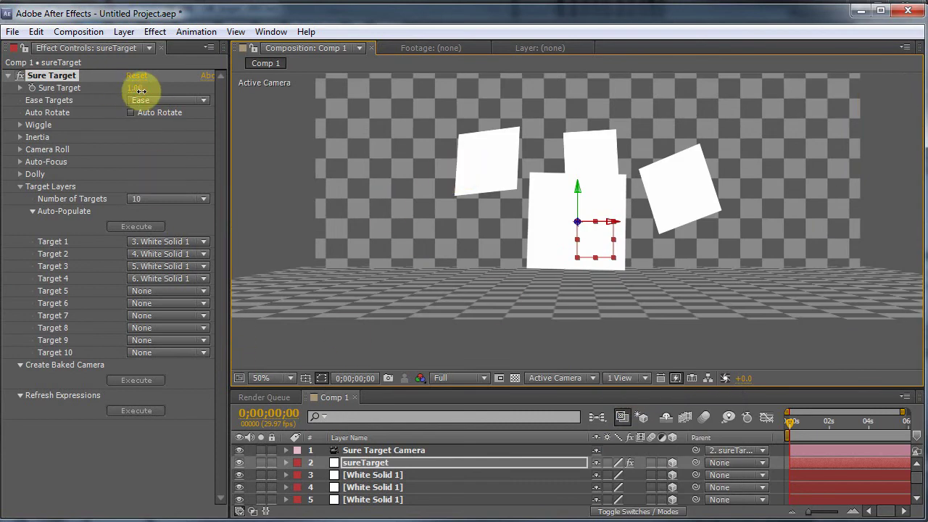
drag(137, 90, 148, 92)
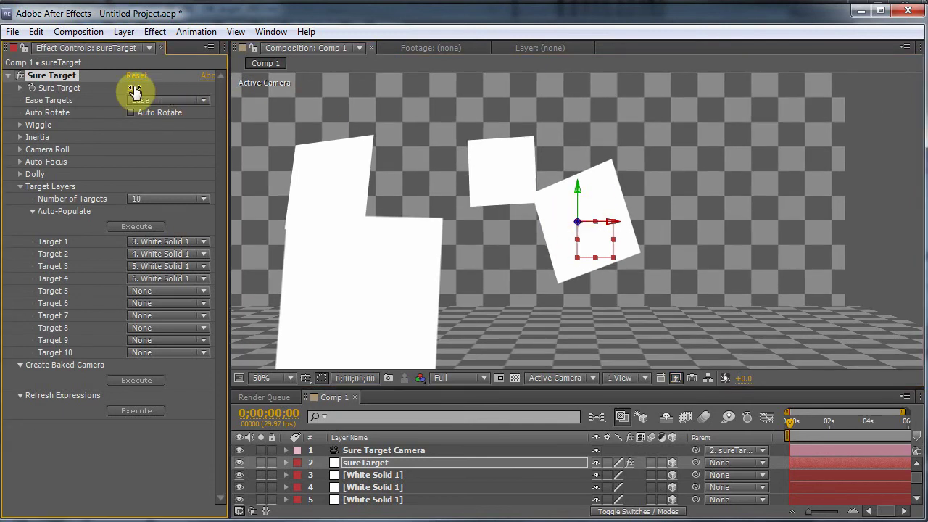
mouse_move(135, 88)
mouse_down()
mouse_move(154, 90)
mouse_move(138, 96)
mouse_up()
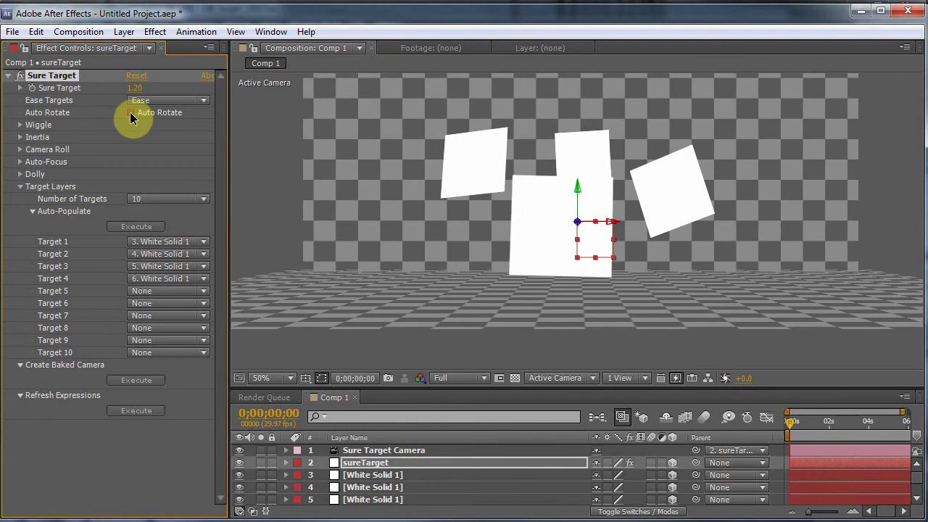
Enable Auto Rotate and scrub the Sure Target value to test it, finishing at 1.00.
click(131, 112)
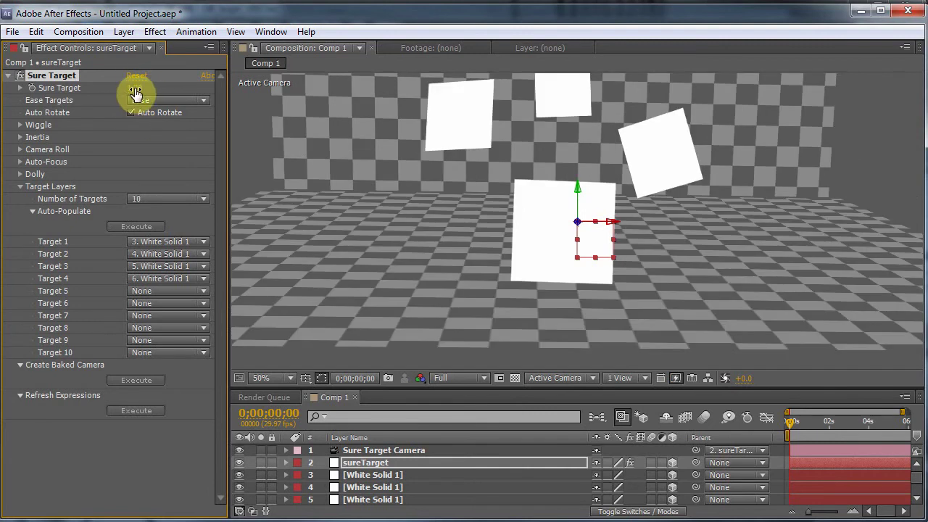
drag(135, 88, 92, 116)
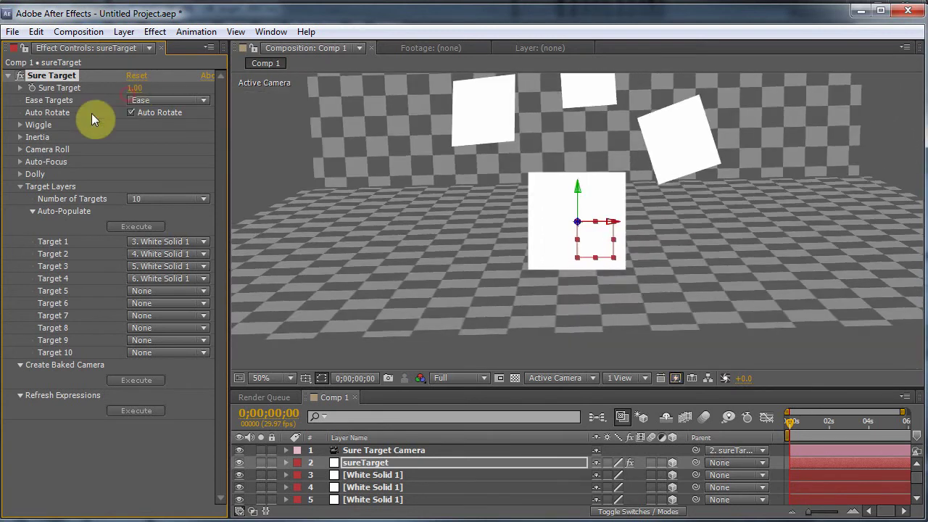
Examine the Wiggle, Inertia and Camera Roll settings of the Sure Target effect, collapsing each group after viewing.
click(20, 127)
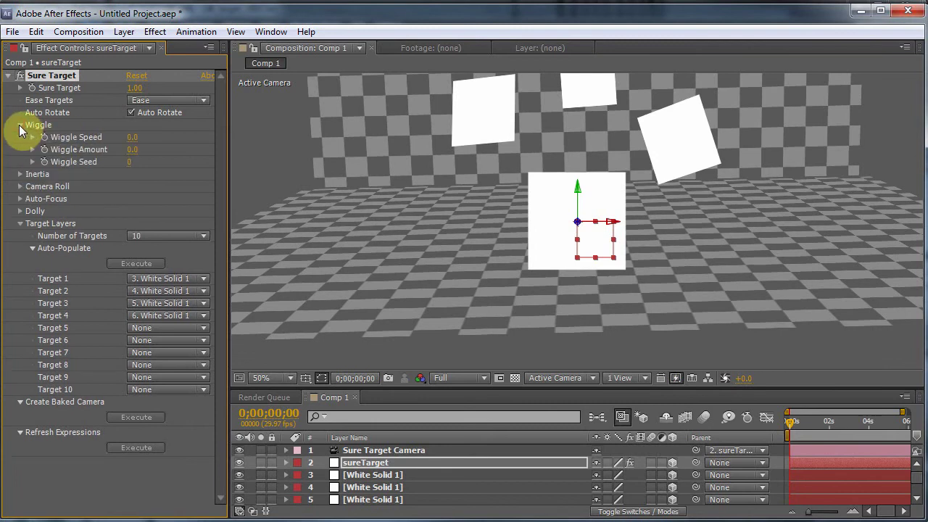
click(20, 126)
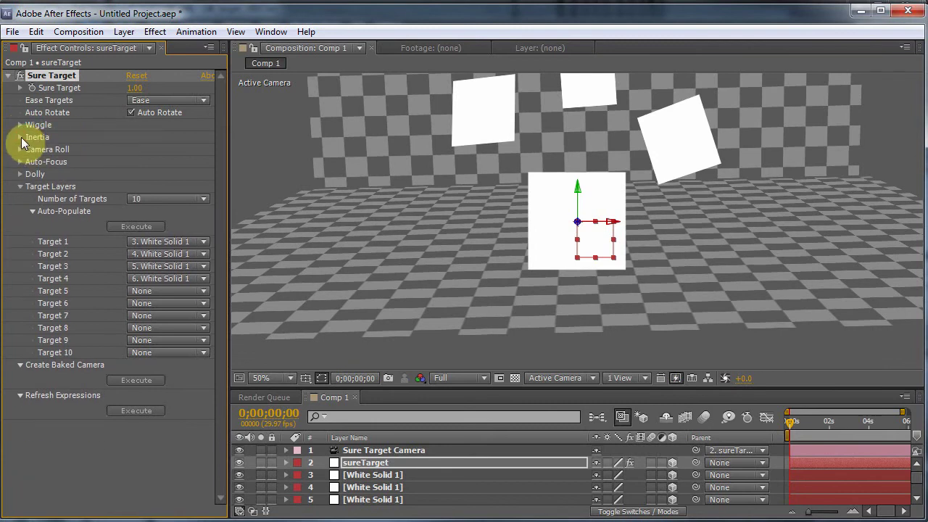
click(20, 137)
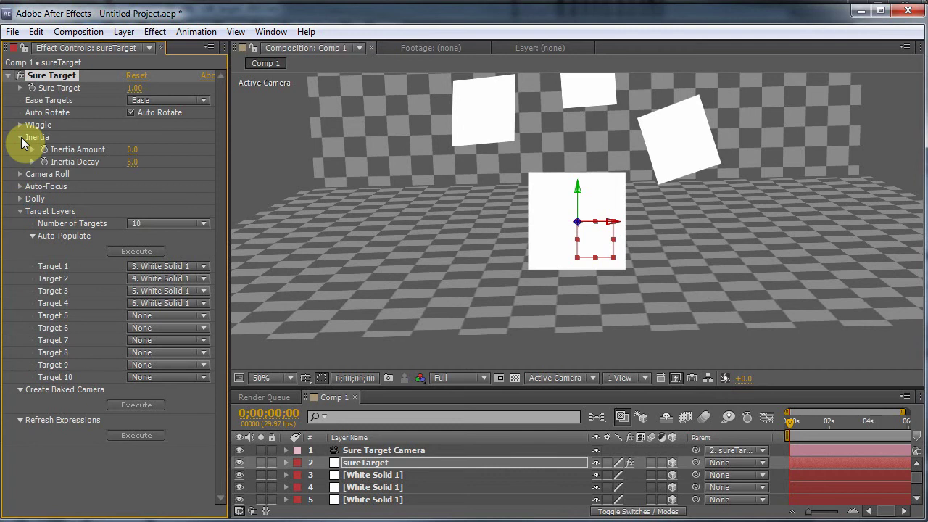
click(20, 137)
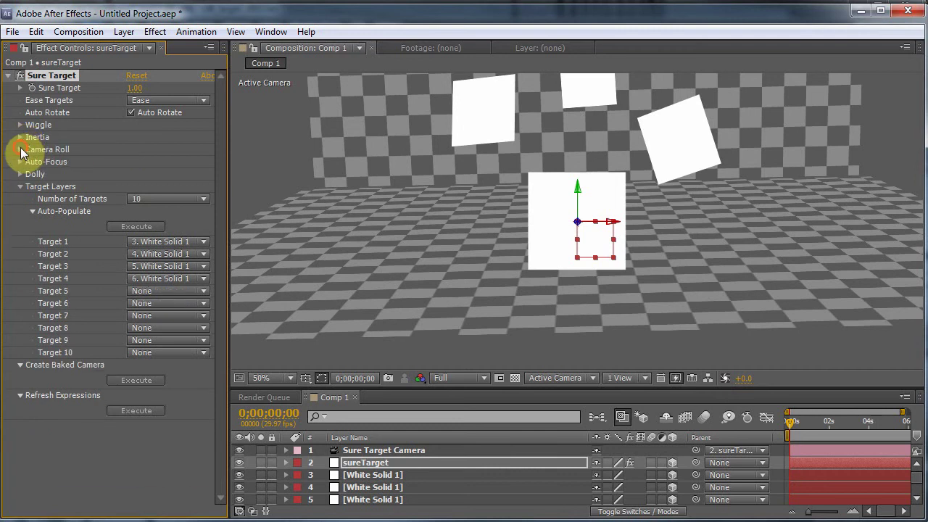
click(20, 149)
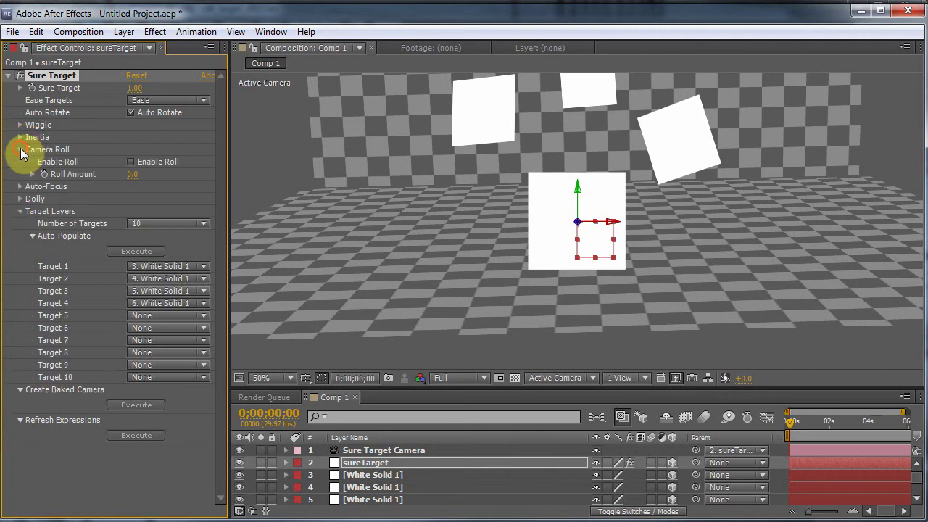
click(21, 150)
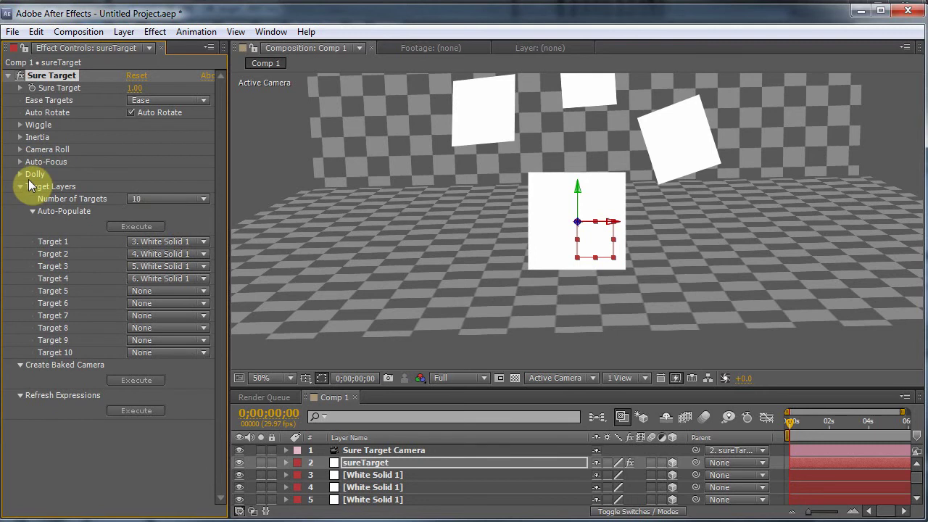
Enable Dolly in the Sure Target effect and set Dolly 1 to 700.0, then collapse the Dolly group.
click(20, 174)
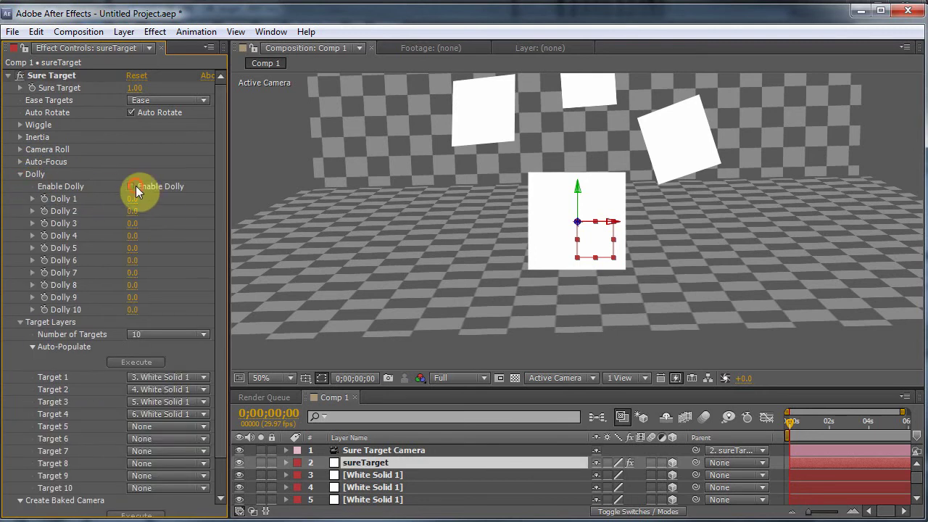
click(136, 186)
drag(132, 198, 108, 191)
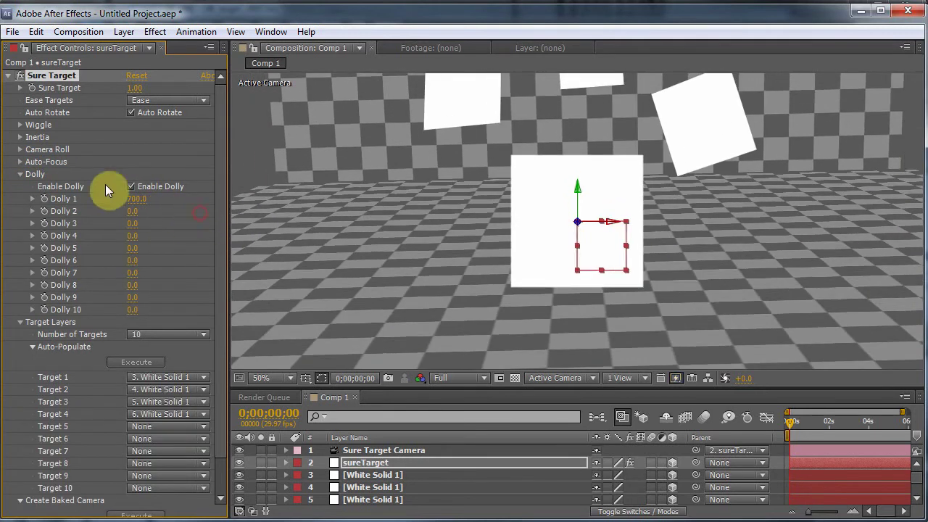
click(21, 174)
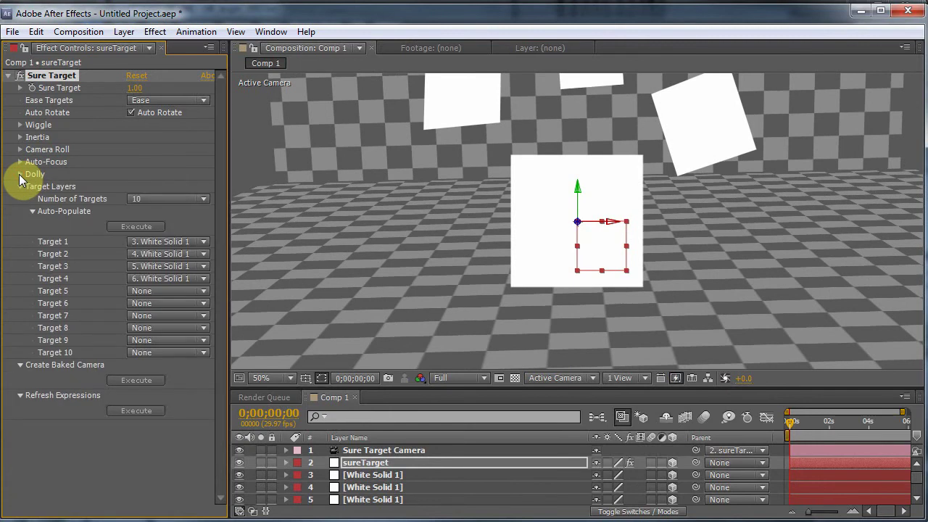
Review the available Number of Targets options, then close After Effects without saving the project.
click(163, 202)
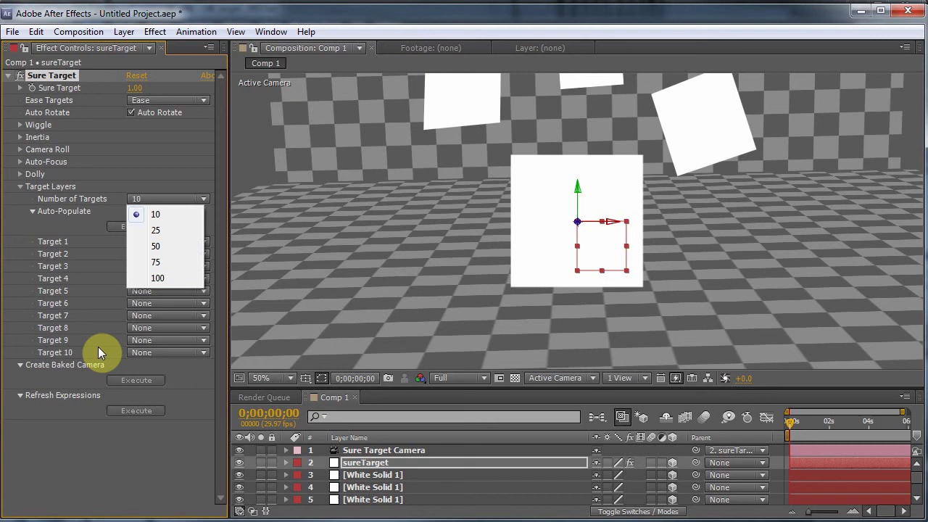
click(156, 462)
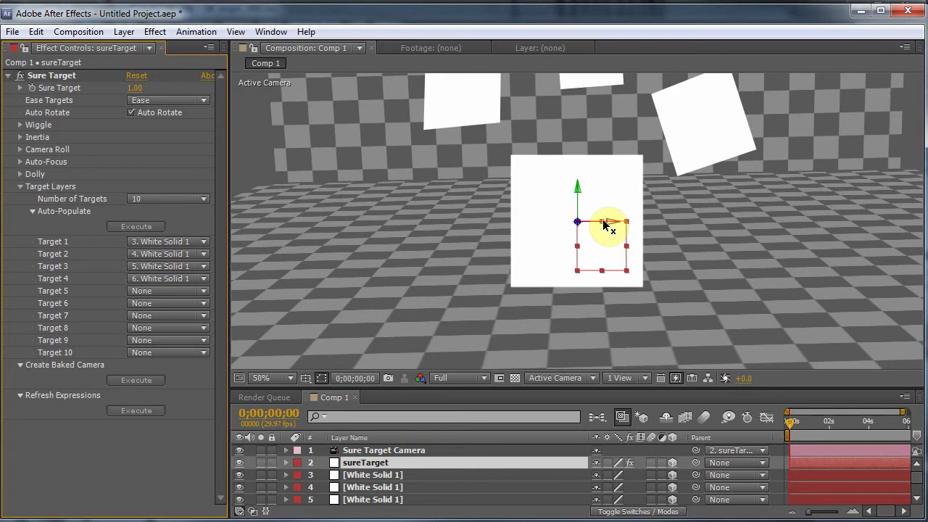
click(907, 11)
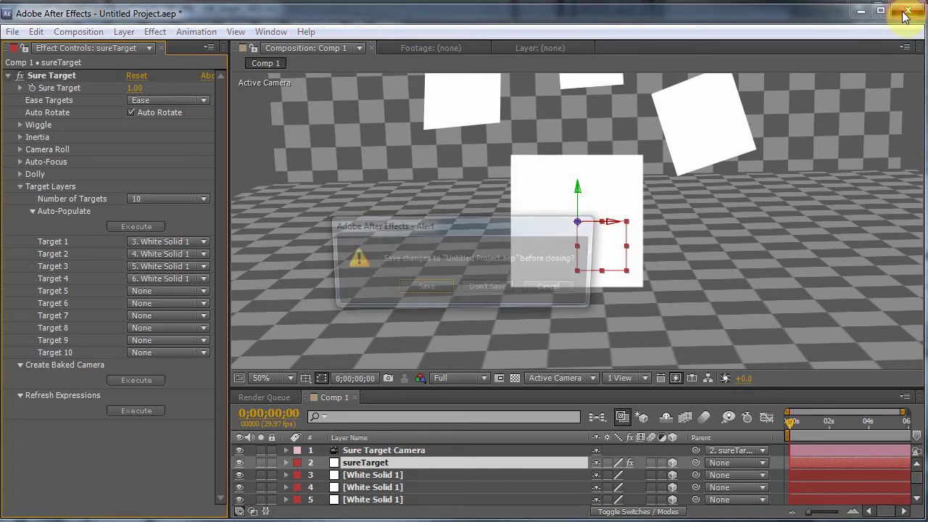
click(504, 285)
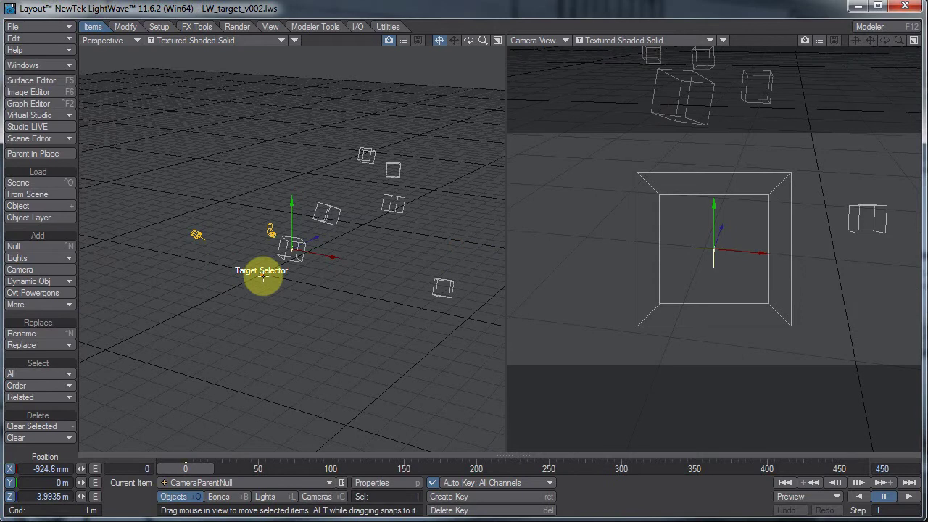
Select ST_Controller_Null in the LightWave Layout scene and preview its animation by scrubbing and playing the timeline.
click(263, 272)
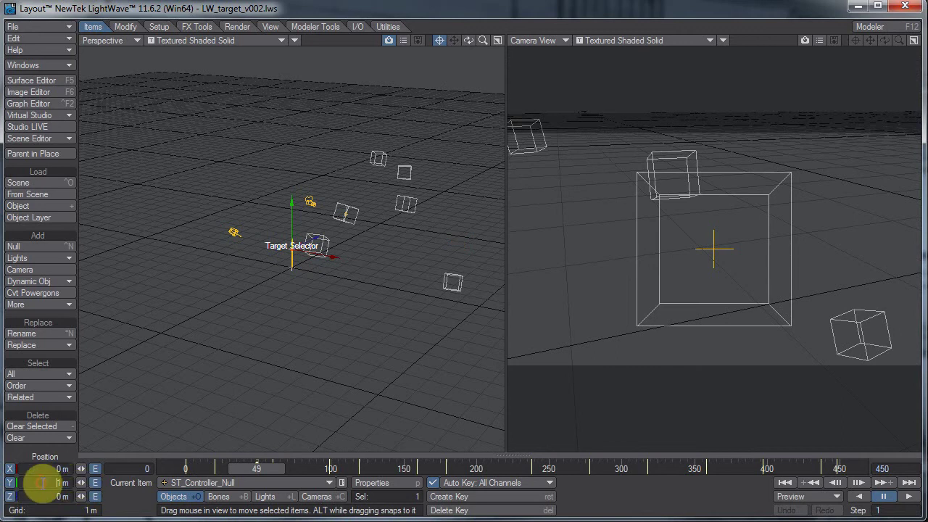
drag(249, 463, 275, 464)
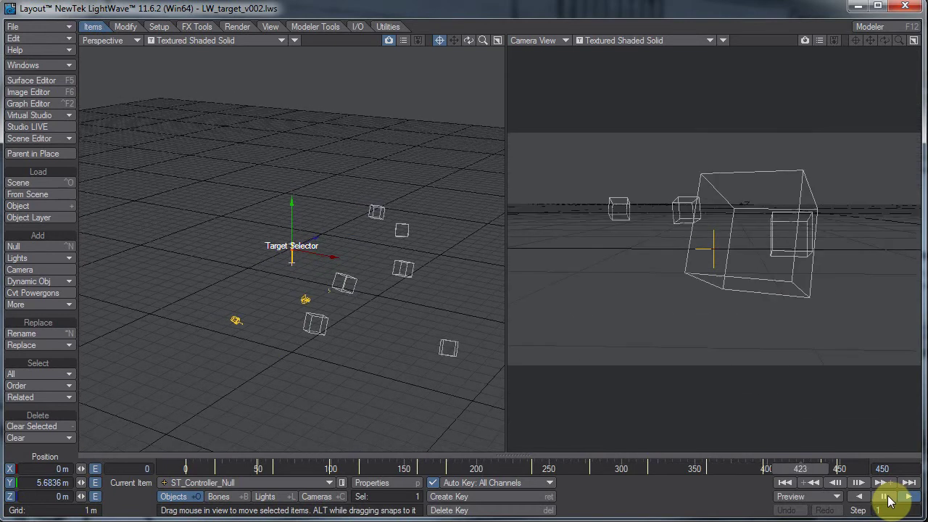
click(883, 496)
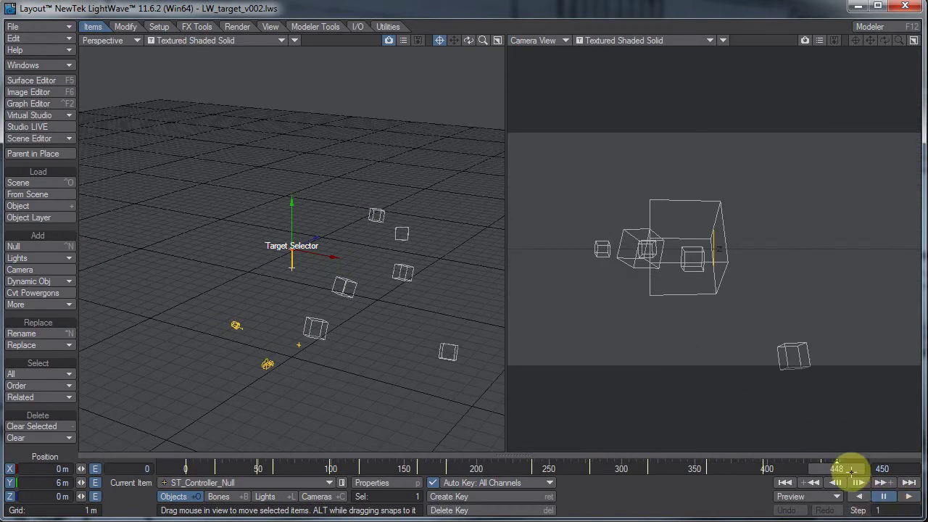
Step back and forth through the last frames of the animation, finishing at frame 450.
drag(851, 470, 849, 470)
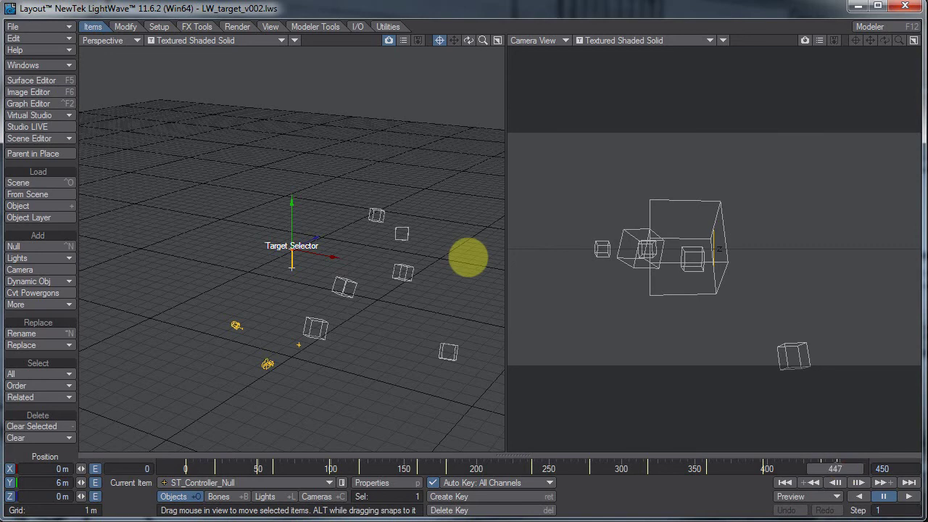
key(Right)
key(Right)
key(Right)
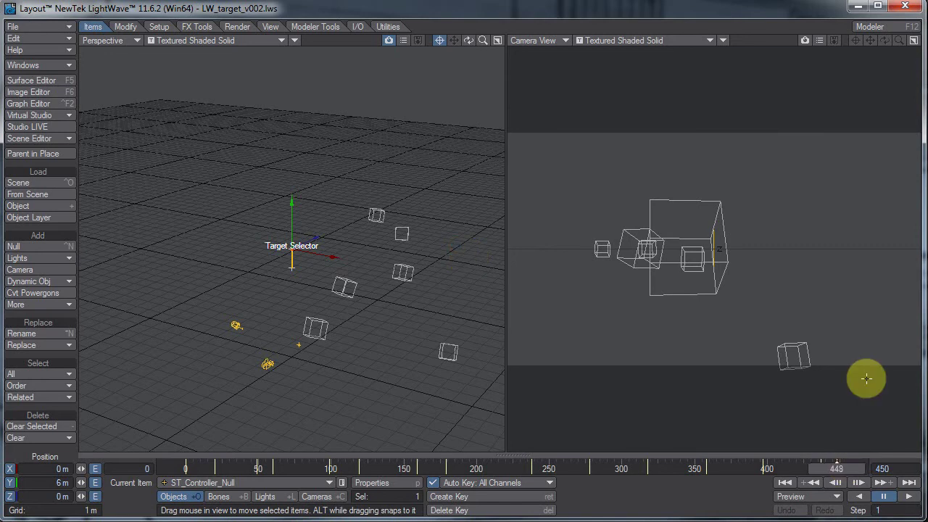
key(Left)
click(838, 482)
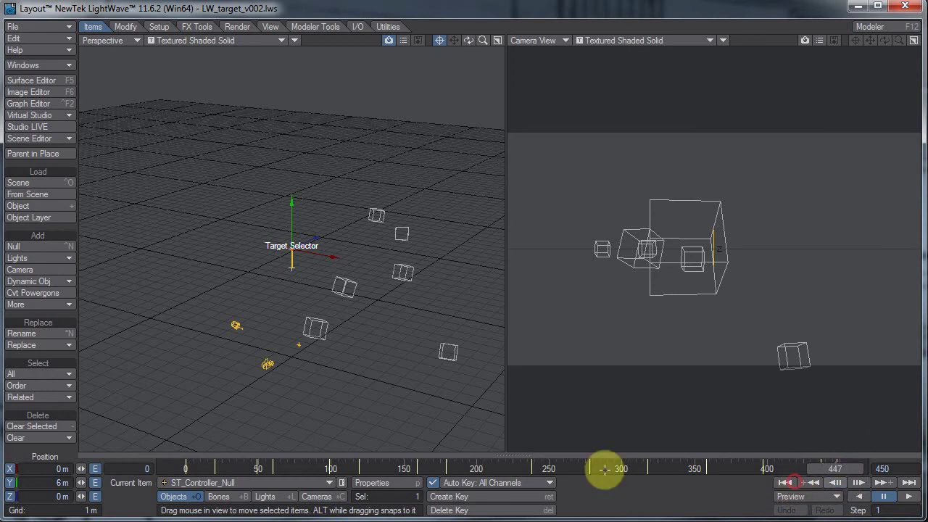
click(839, 469)
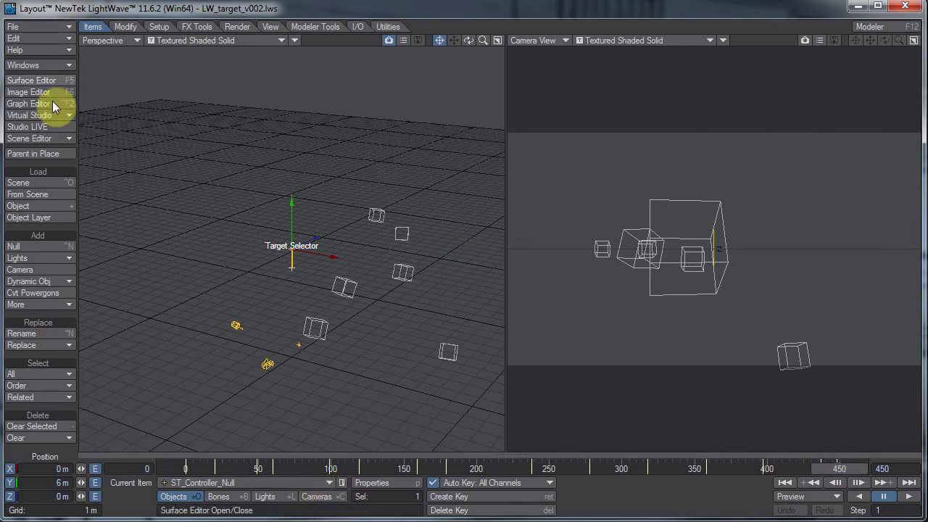
Open the Scene Editor, expand CameraParentNull and examine its hierarchy with the child Camera.
click(35, 141)
click(43, 142)
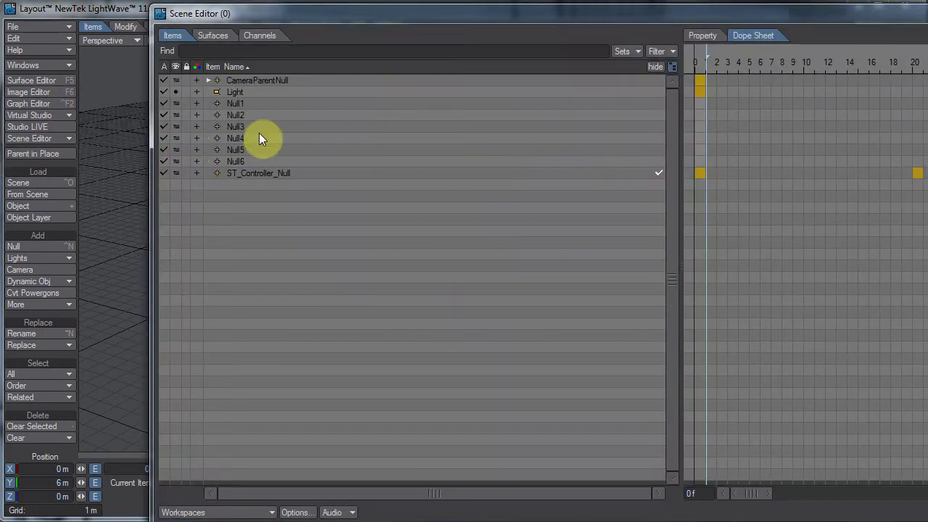
click(207, 78)
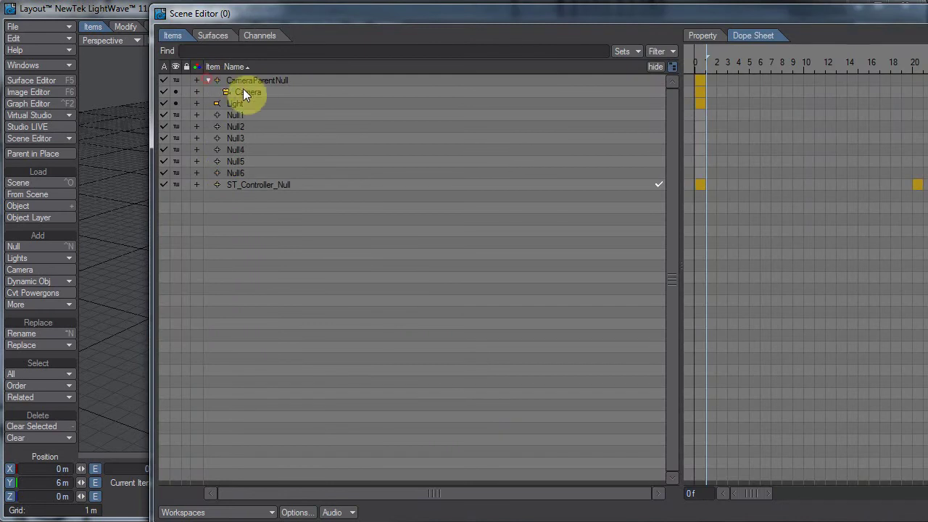
click(254, 80)
click(251, 91)
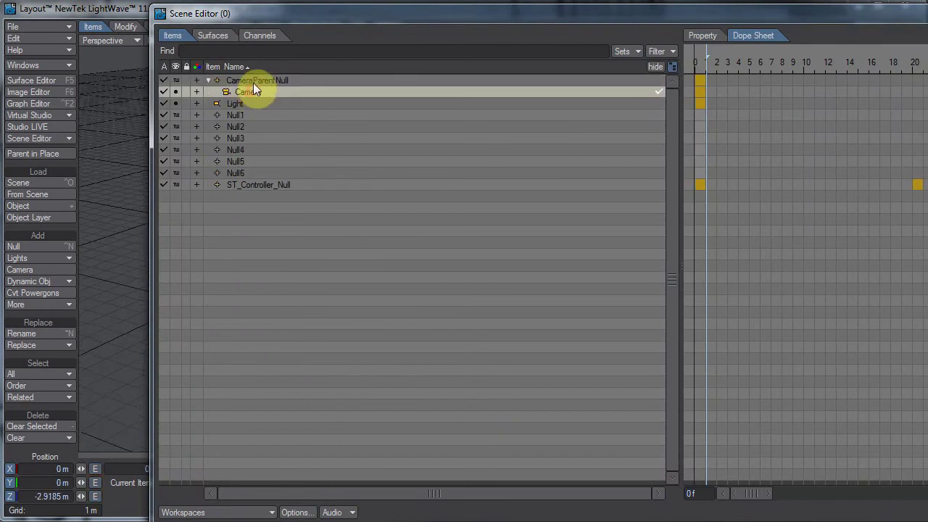
click(253, 82)
click(251, 91)
click(253, 80)
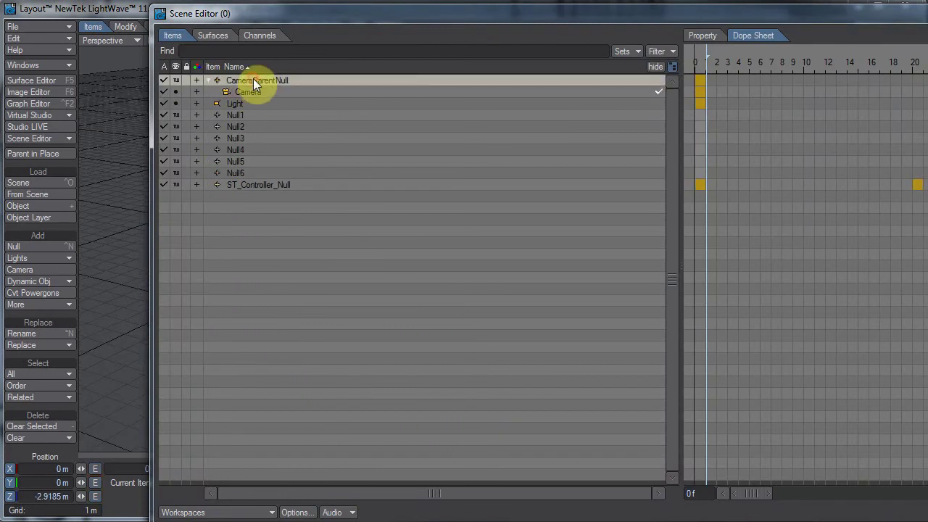
Go through the target nulls Null1 to Null6 in the Scene Editor, ending with ST_Controller_Null selected.
click(236, 116)
click(245, 173)
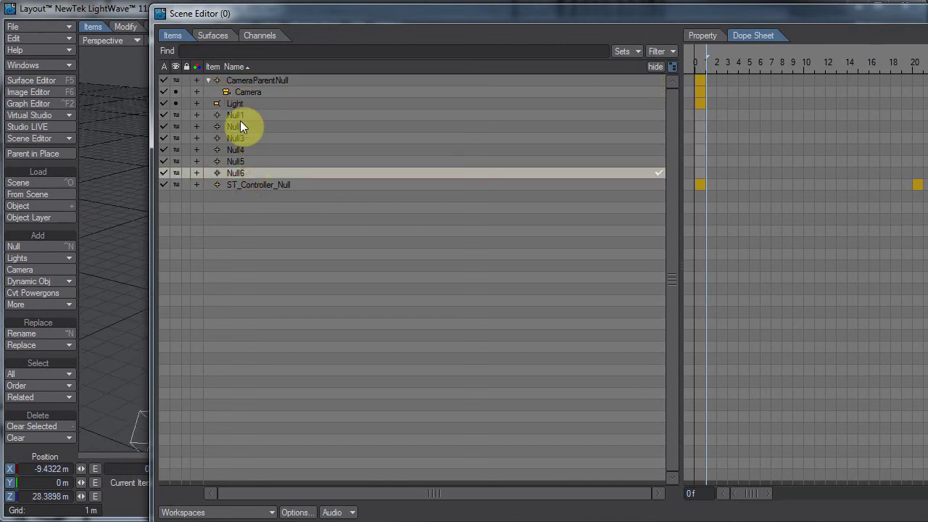
click(240, 117)
click(242, 129)
click(243, 150)
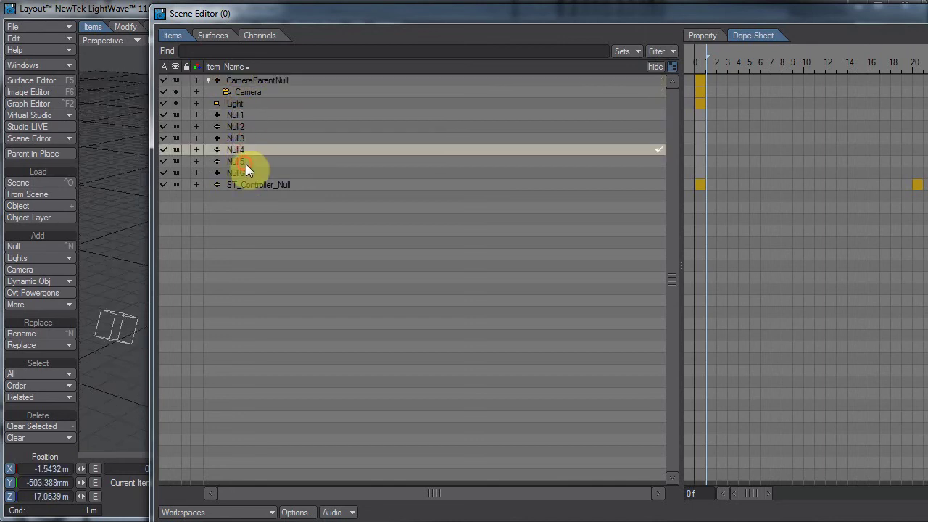
click(246, 162)
click(262, 185)
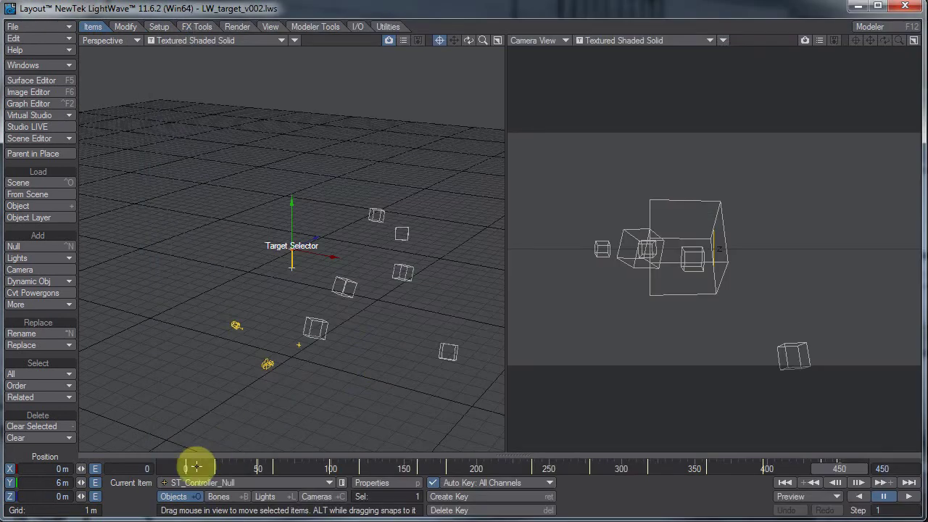
Scrub the timeline to frame 145 and open the node graph of CameraParentNull's Nodal Motion modifier, fitting its window on screen.
click(197, 464)
mouse_move(196, 464)
mouse_down()
mouse_move(355, 464)
mouse_move(186, 464)
mouse_up()
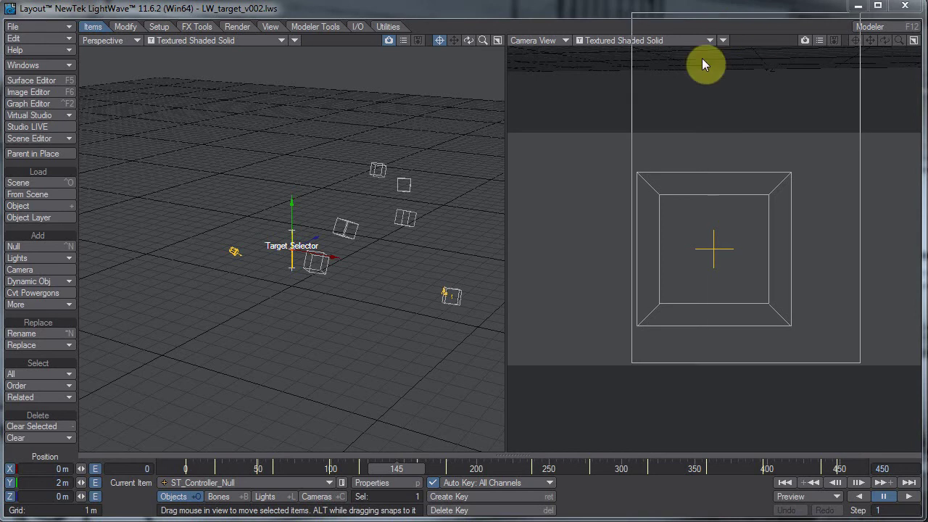
key(m)
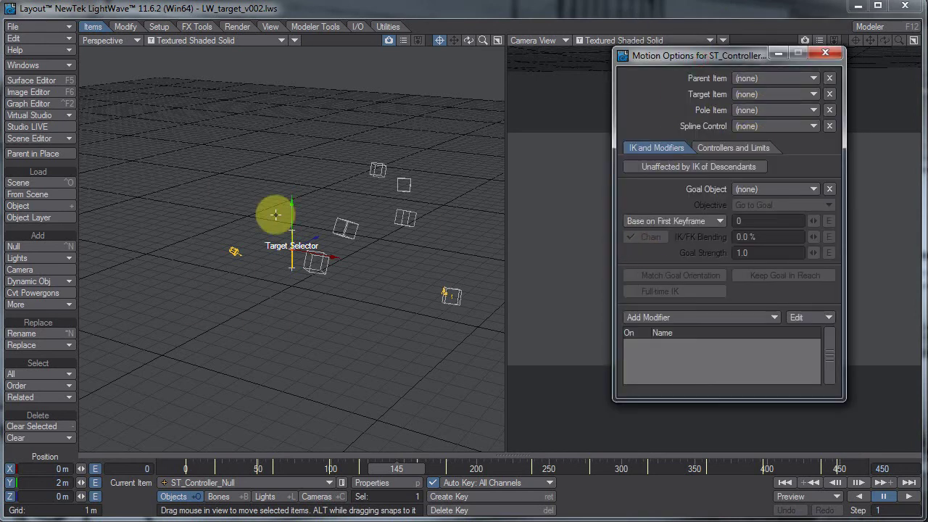
click(292, 480)
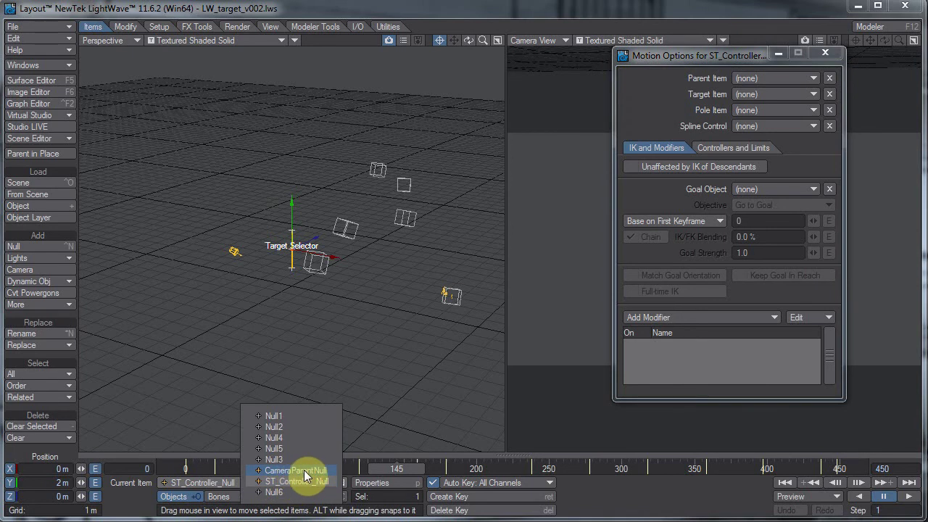
click(303, 470)
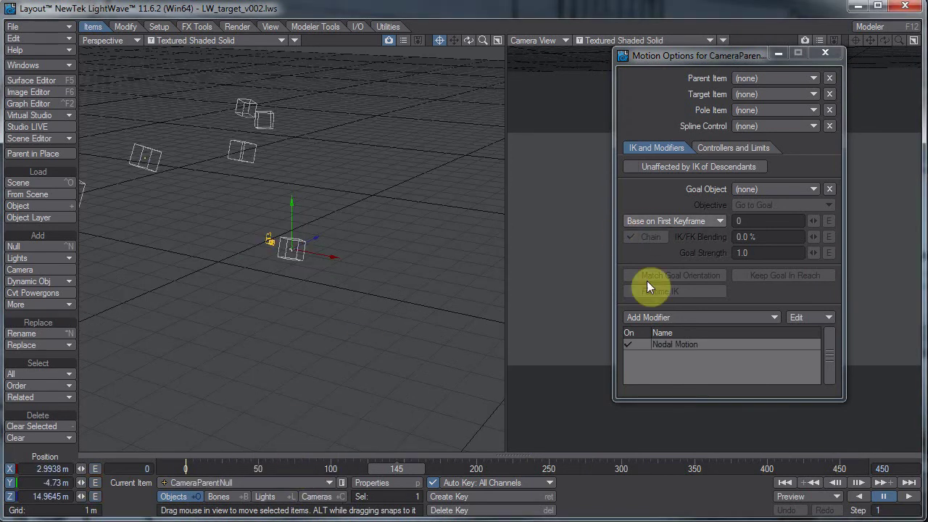
double_click(696, 346)
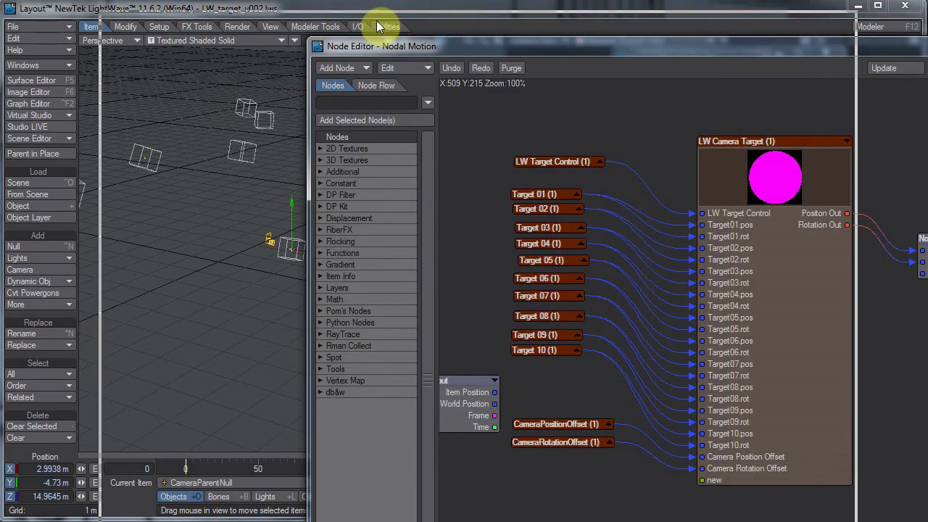
drag(378, 26, 377, 28)
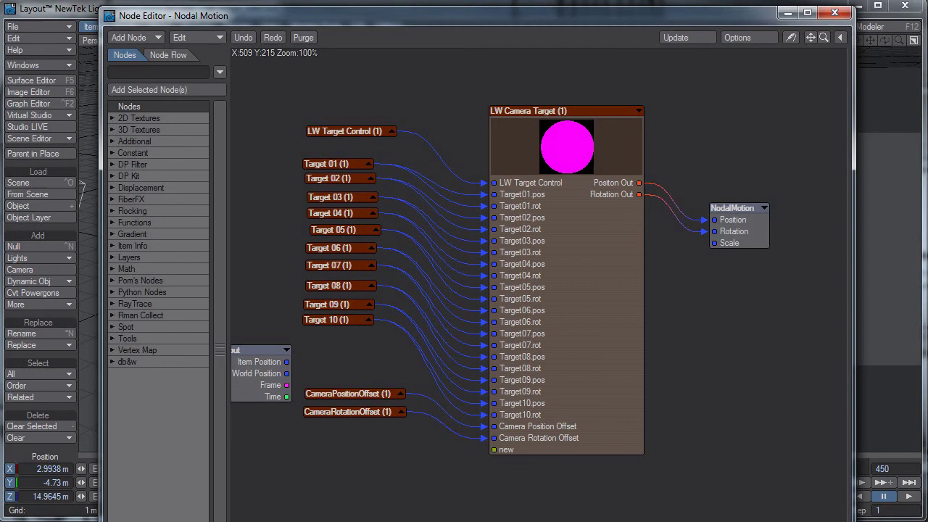
drag(362, 517, 367, 501)
Rearrange the NodalMotion, LW Camera Target and LW Target Control nodes so their connections are easier to read.
click(334, 164)
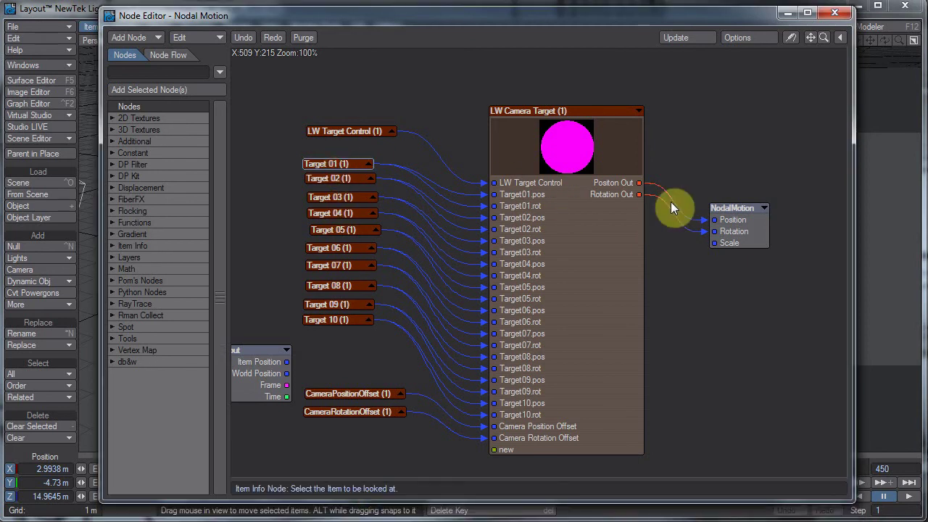
drag(733, 219, 730, 169)
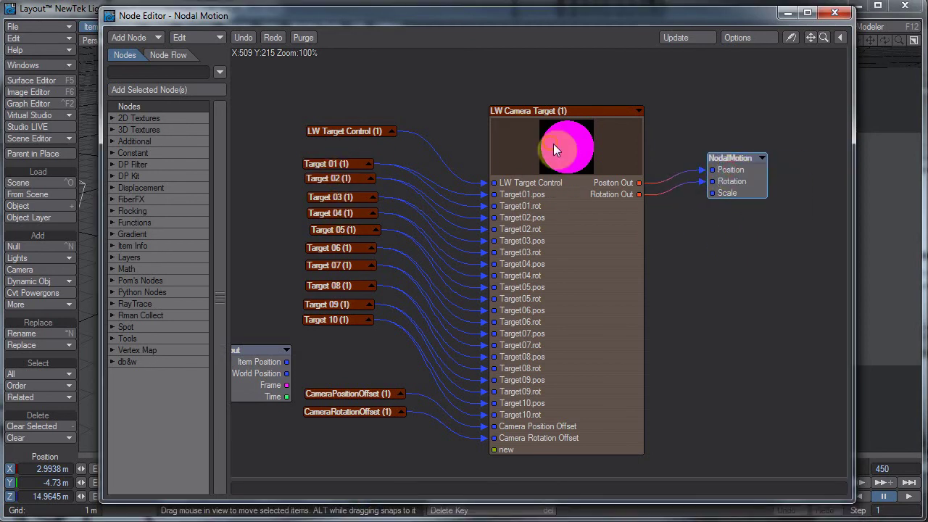
drag(554, 144, 559, 145)
drag(349, 130, 330, 111)
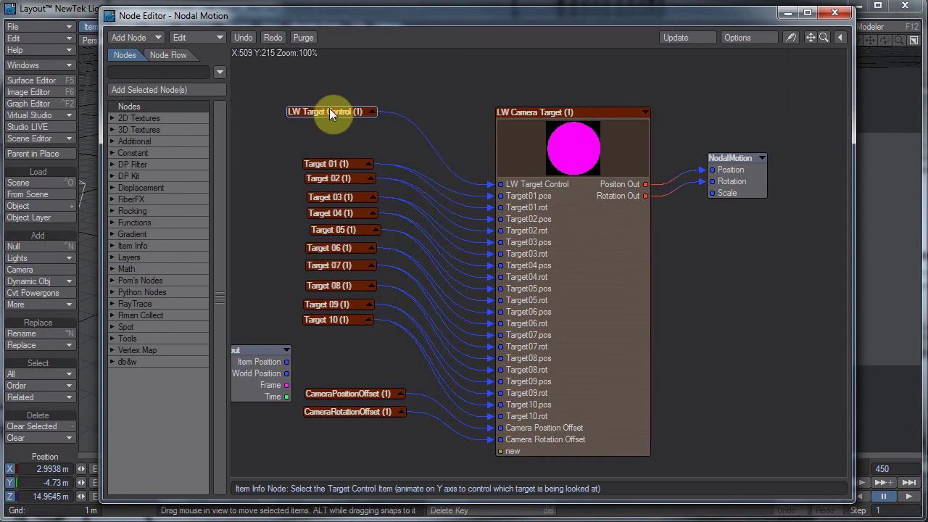
Expand the LW Target Control node, review its item selection, and move the node further up in the graph.
click(372, 112)
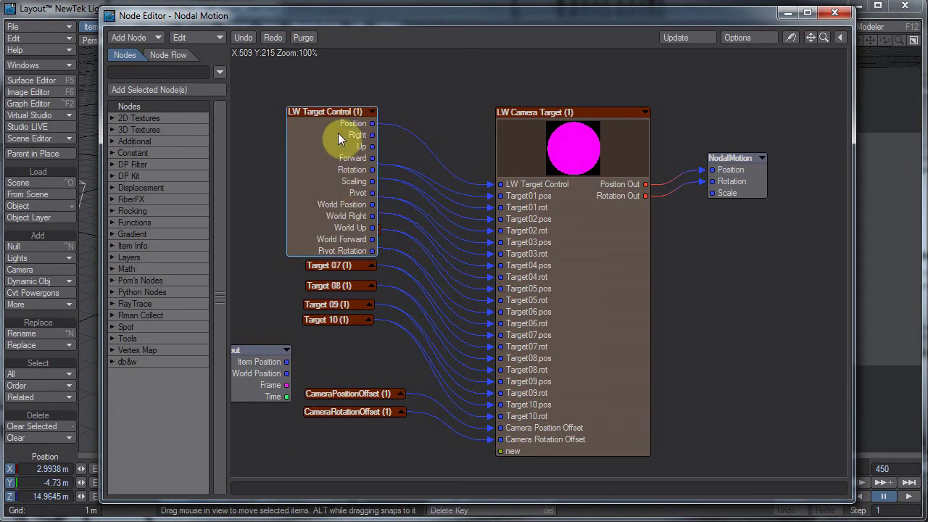
click(112, 246)
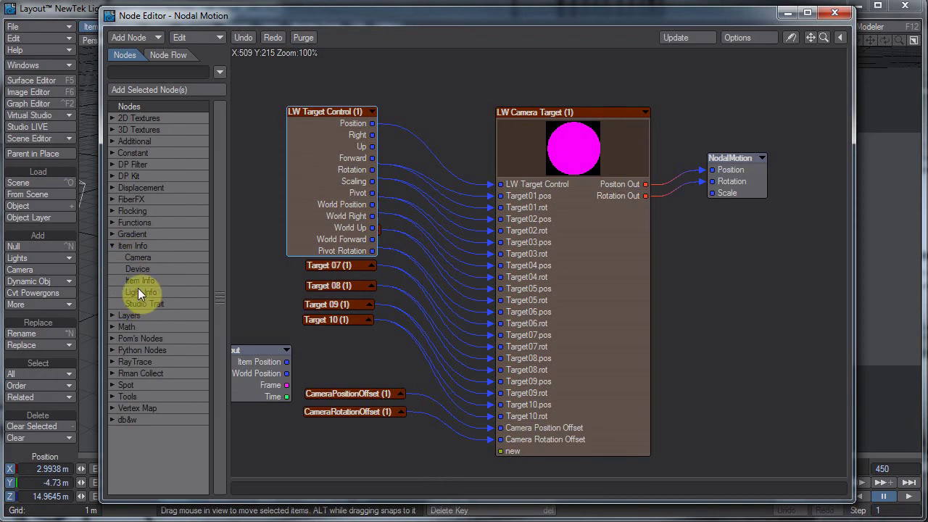
double_click(324, 115)
click(432, 150)
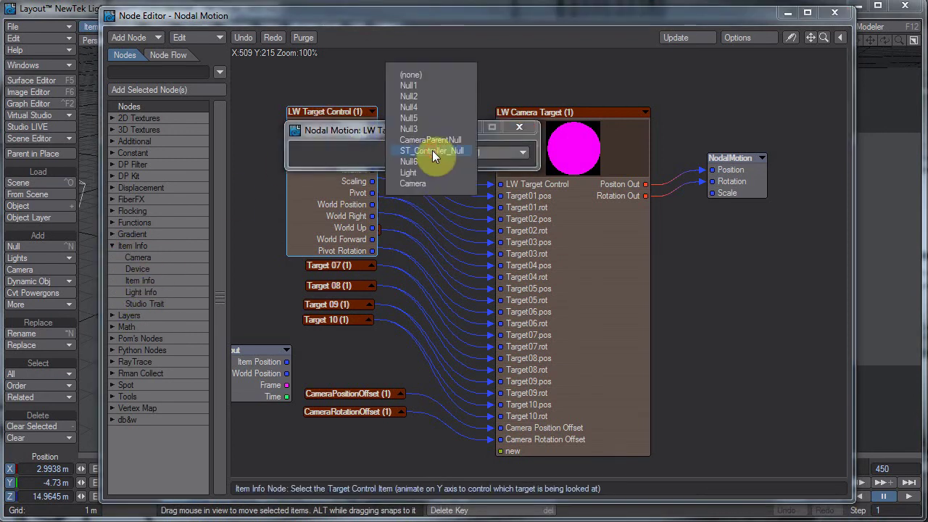
click(327, 166)
click(530, 134)
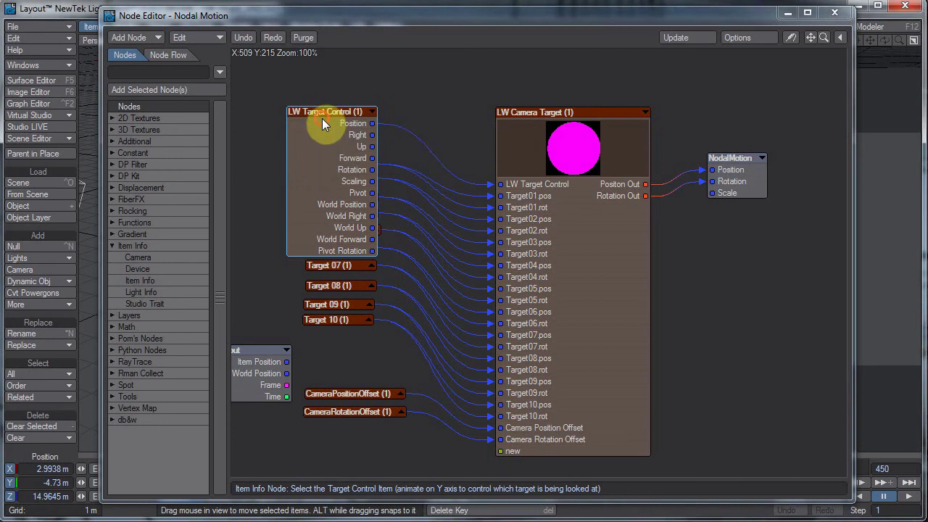
drag(322, 118, 296, 75)
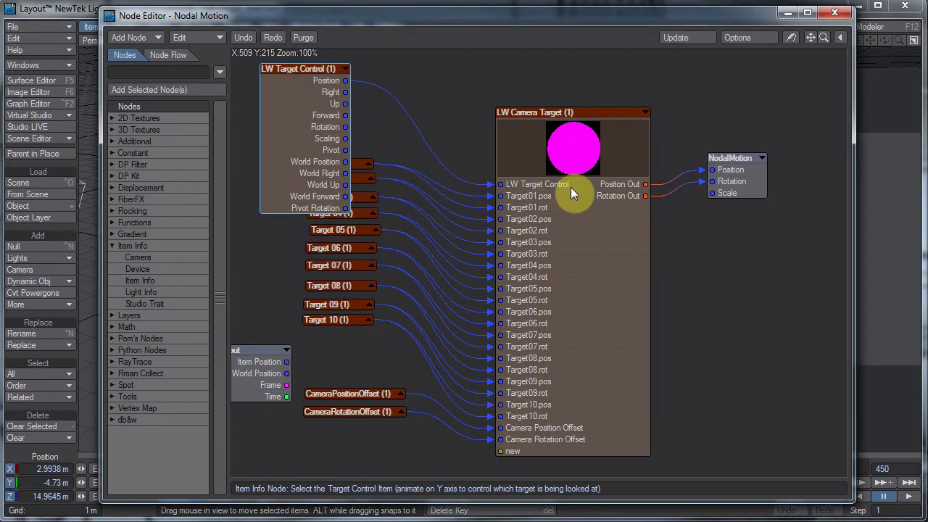
Collapse the LW Target Control node, place it above Target 01, and nudge the LW Camera Target node away from its inputs.
click(344, 69)
drag(304, 71, 362, 128)
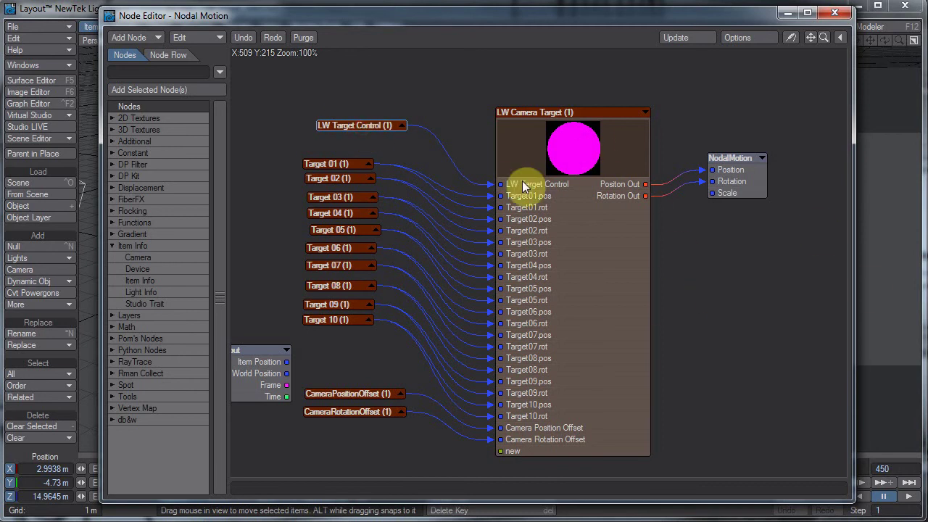
drag(553, 139, 559, 143)
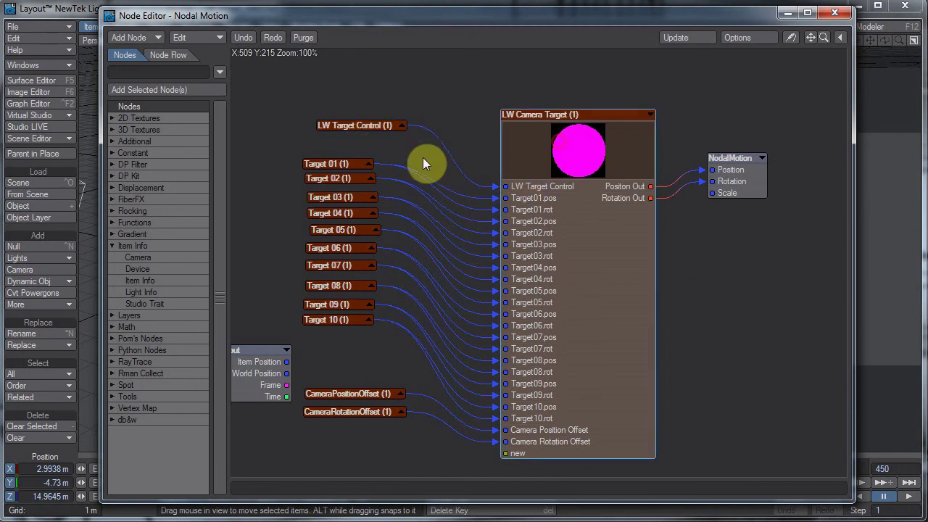
Expand the Target 01 node, review its item choices while keeping Null1, and collapse it back above Target 02.
click(369, 164)
drag(223, 145, 279, 147)
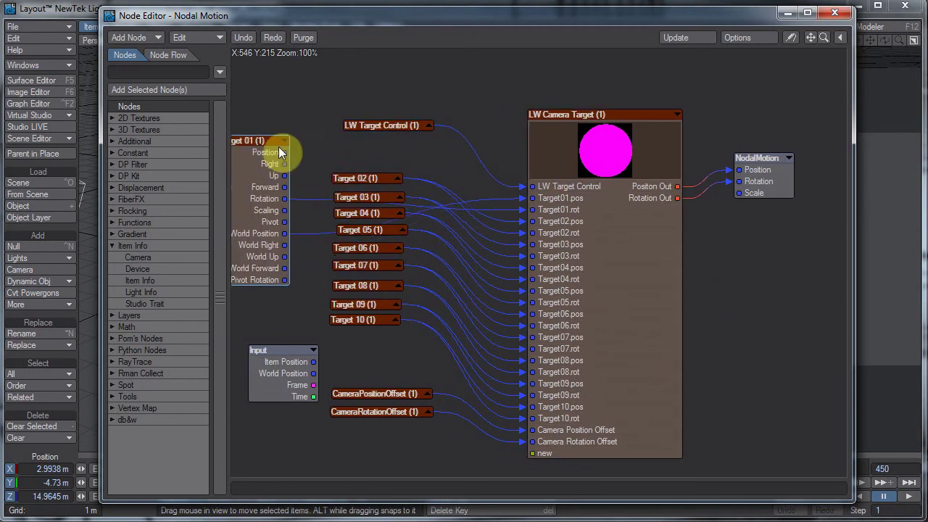
double_click(278, 145)
click(489, 152)
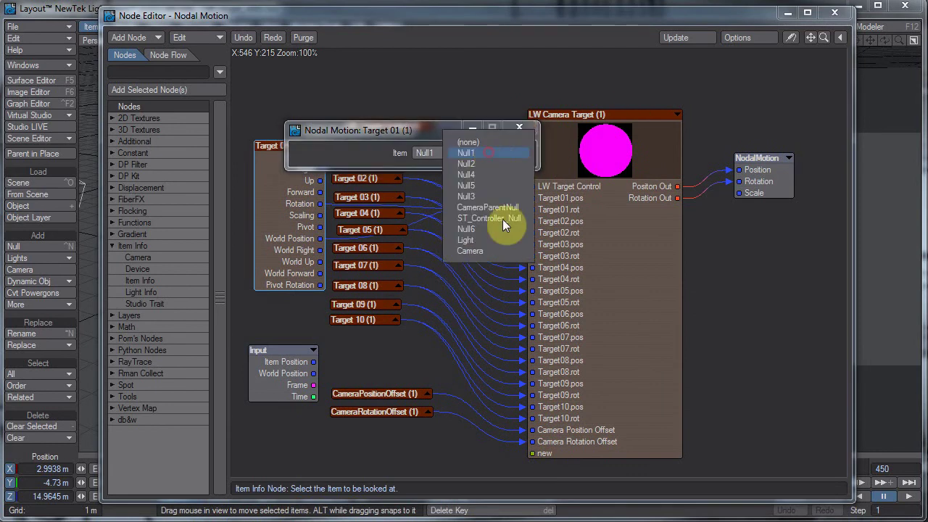
click(388, 138)
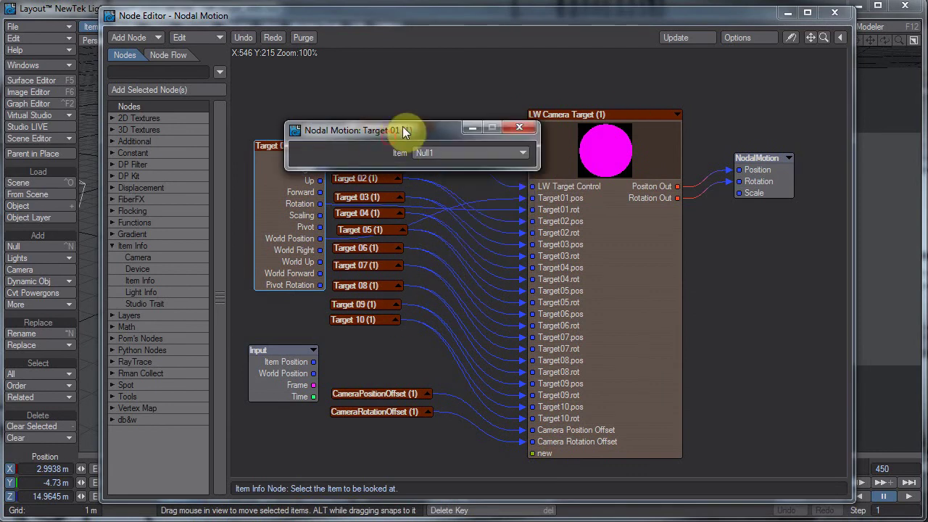
click(517, 127)
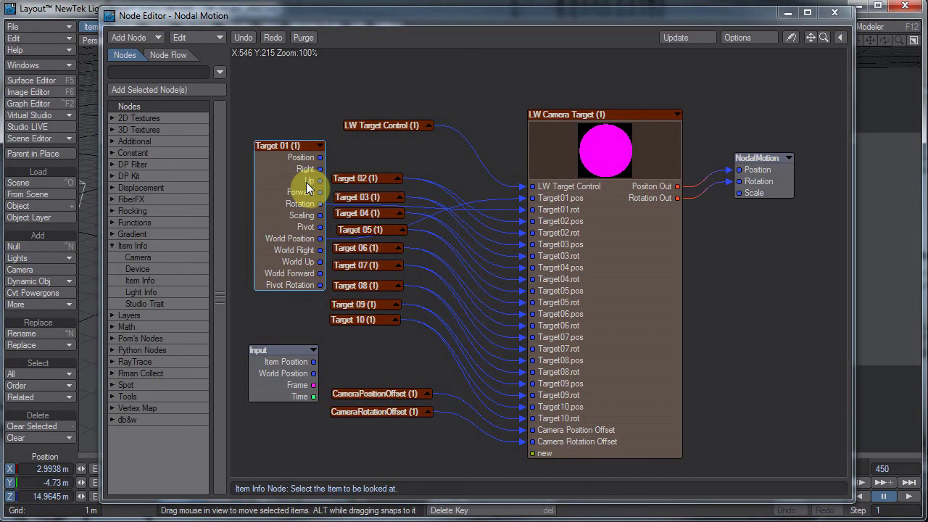
click(318, 145)
drag(282, 146, 376, 158)
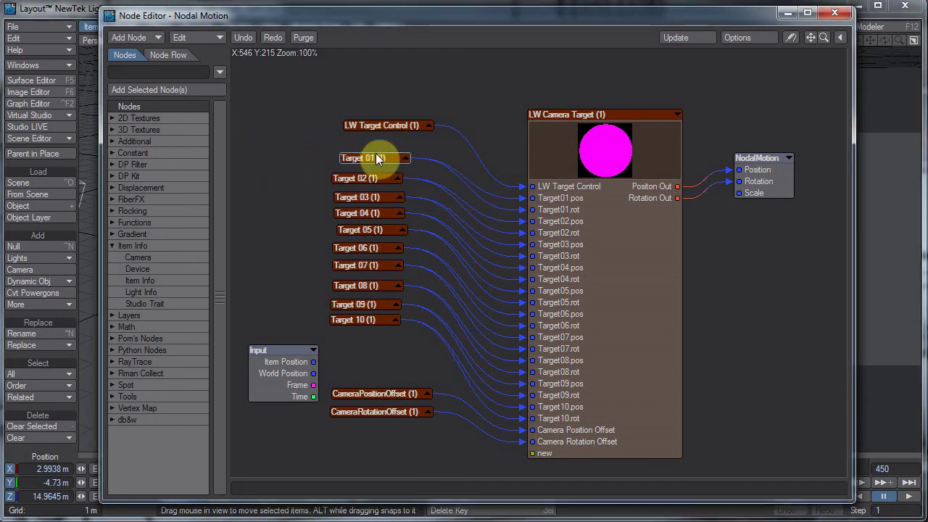
Open the LW Camera Target compound and reposition its Input, AddCameraOffset01 and Position Gradient nodes so the connections are easier to follow.
double_click(613, 152)
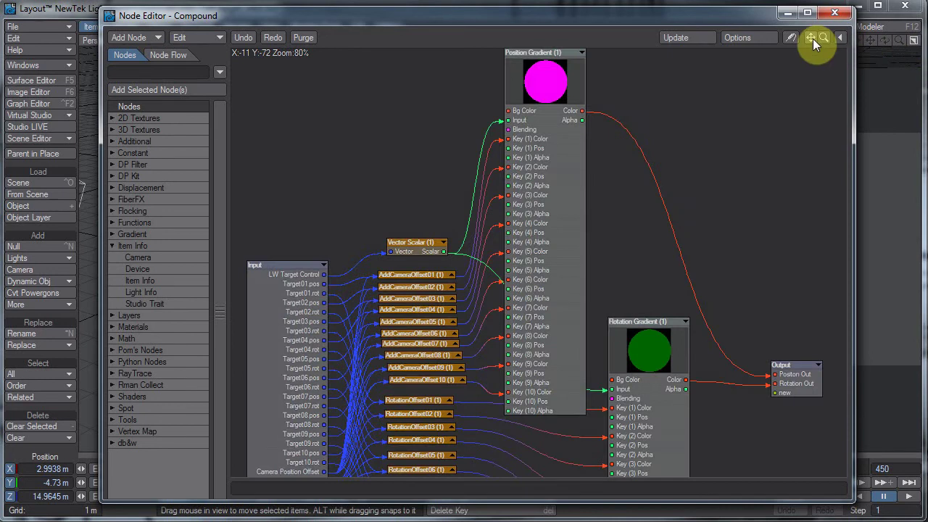
drag(810, 37, 382, 244)
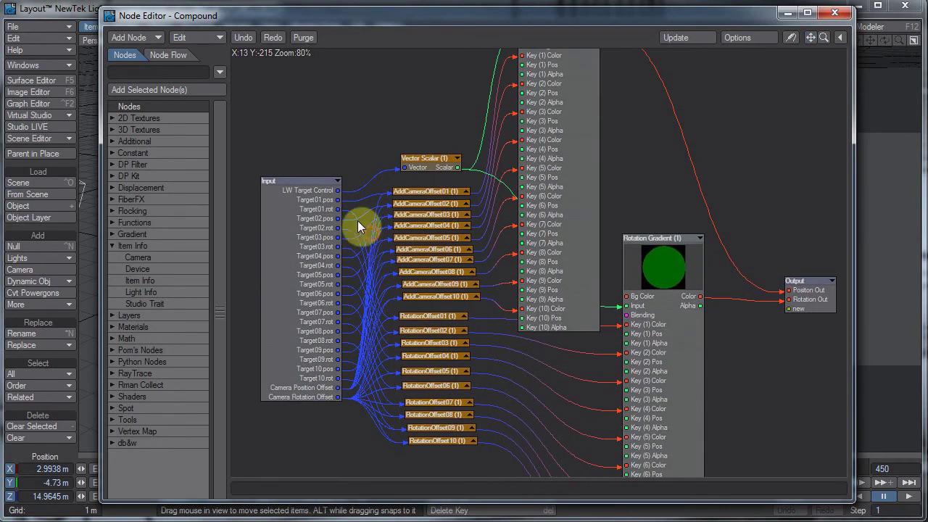
drag(307, 242, 290, 210)
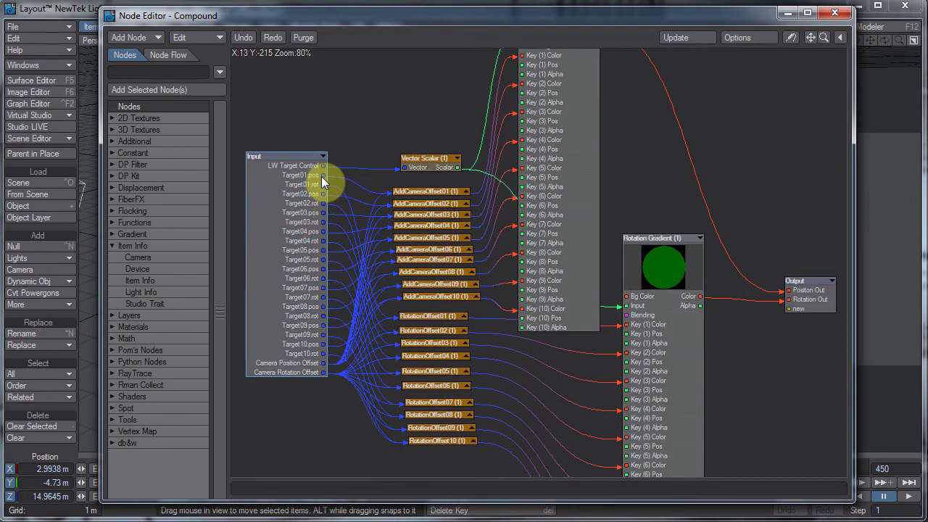
mouse_move(420, 192)
mouse_down()
mouse_move(408, 186)
mouse_move(418, 192)
mouse_up()
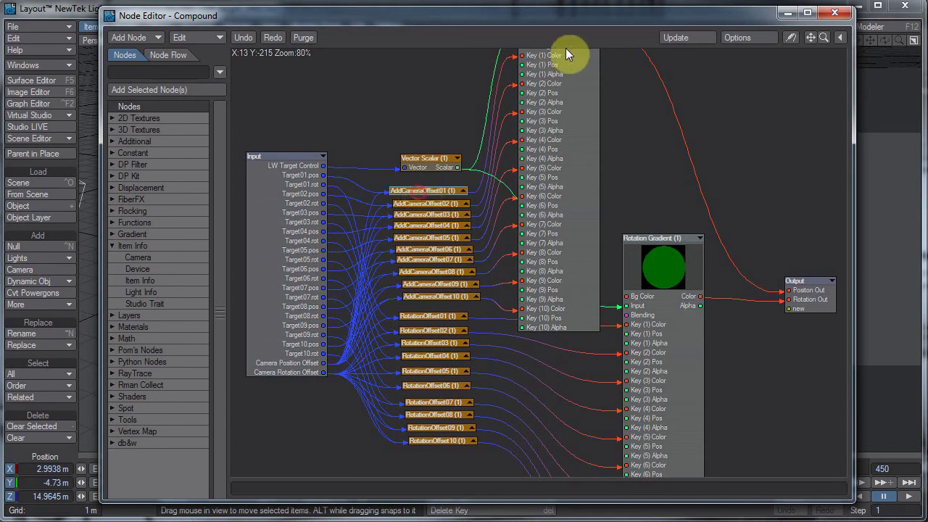
mouse_move(571, 84)
mouse_down()
mouse_move(572, 95)
mouse_move(555, 78)
mouse_up()
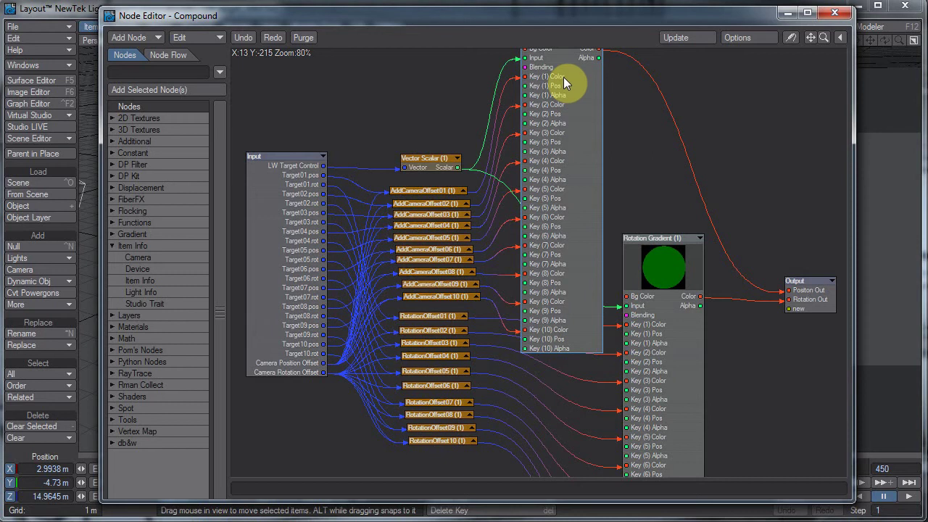
Select the RotationOffset07 to RotationOffset10 nodes and shift them up slightly as a group.
click(472, 298)
drag(403, 112, 443, 444)
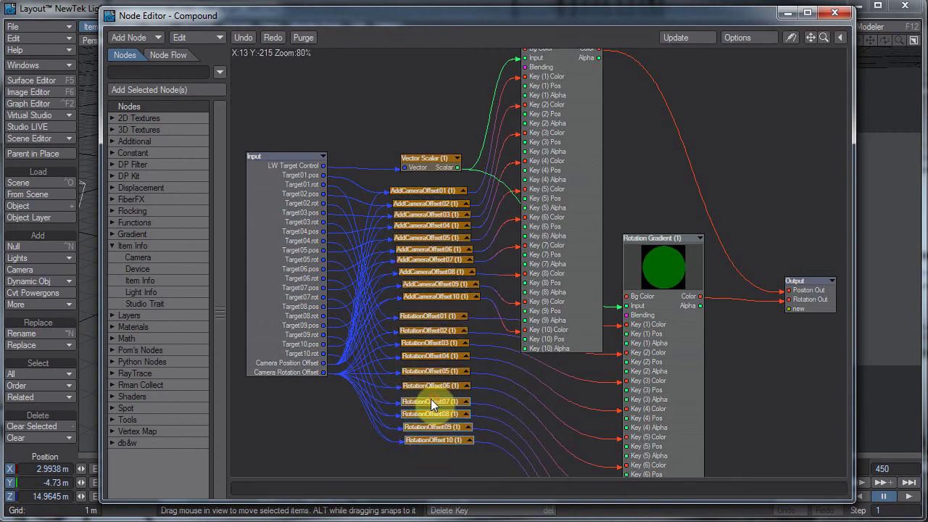
drag(431, 399, 433, 395)
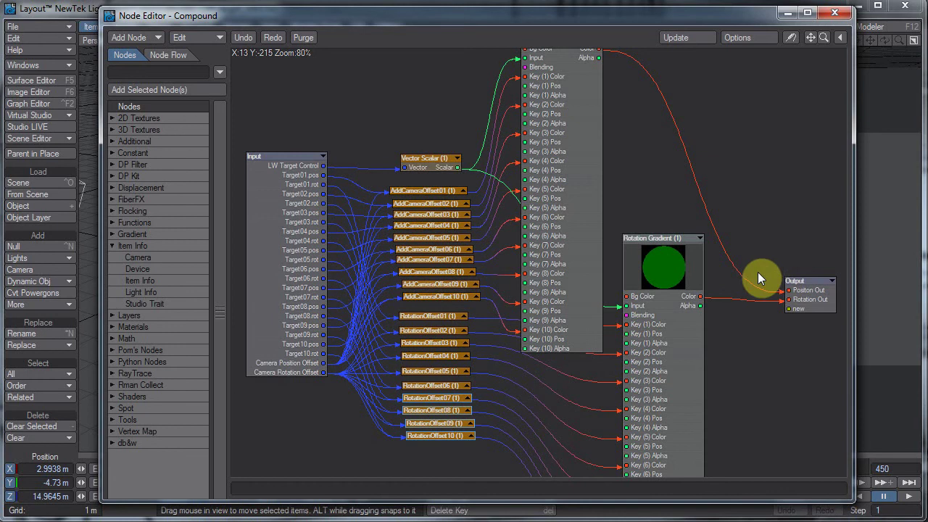
Move the Rotation Gradient node up slightly, open its settings and go through the individual gradient keys and their positions.
drag(655, 258, 648, 234)
double_click(648, 233)
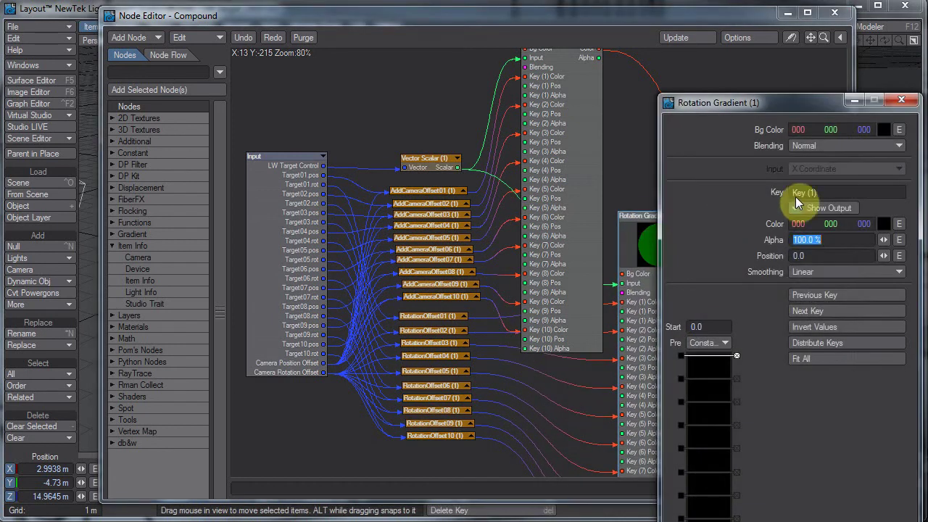
drag(769, 101, 739, 5)
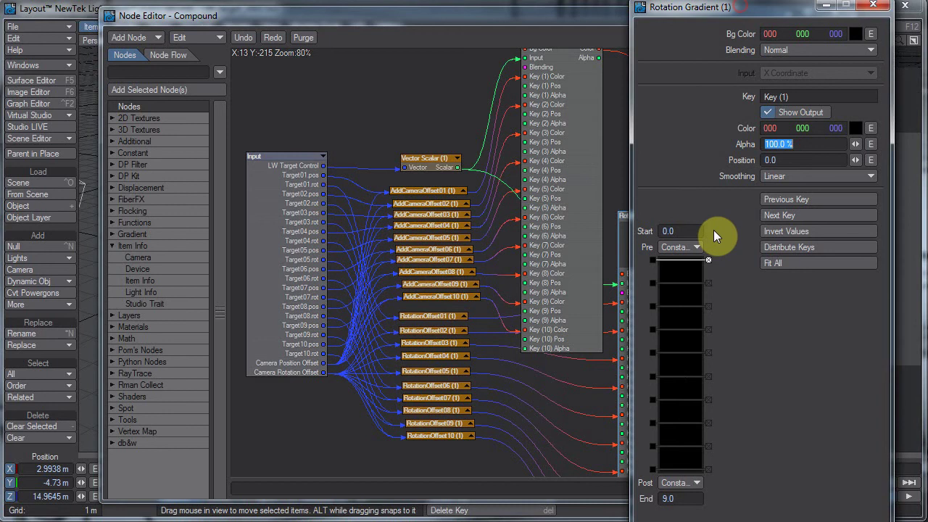
click(675, 282)
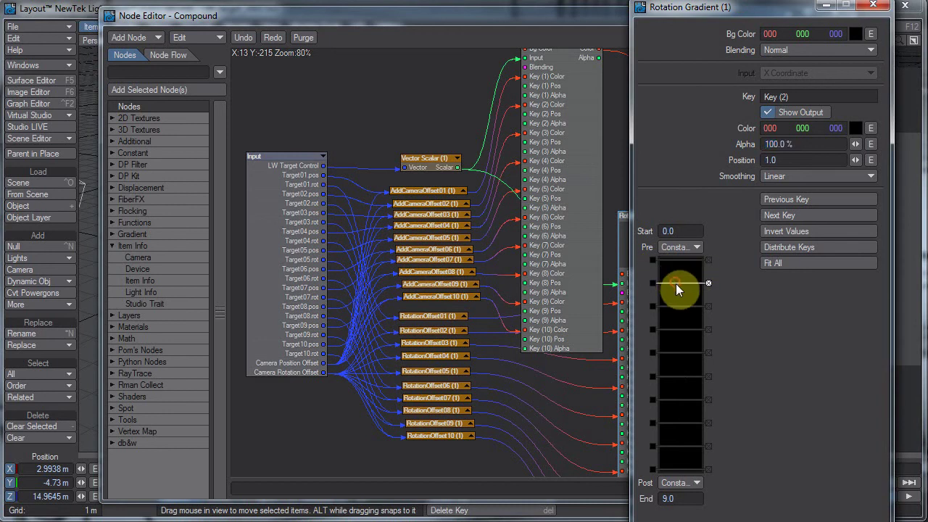
click(671, 306)
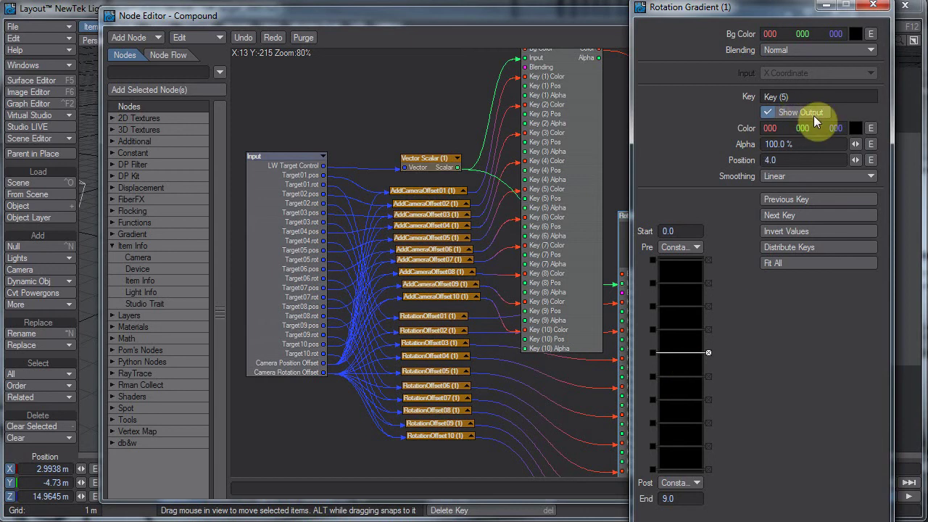
Extend the Rotation Gradient's end to 10 and add an eleventh key at position 10.0 with its output shown.
click(462, 259)
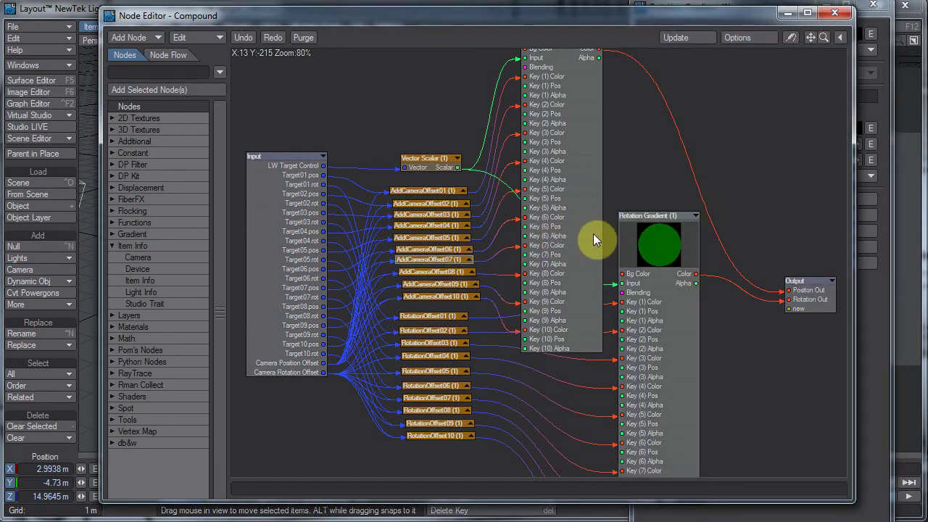
double_click(665, 256)
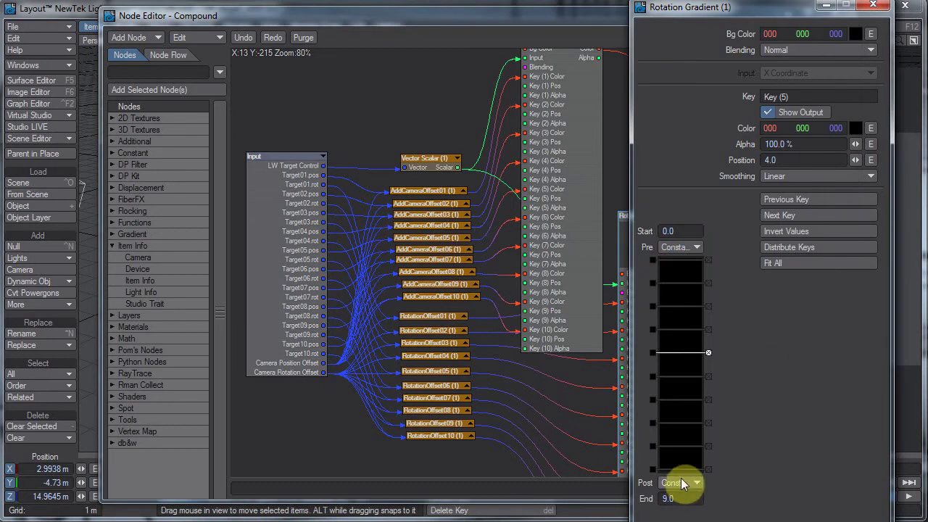
click(685, 497)
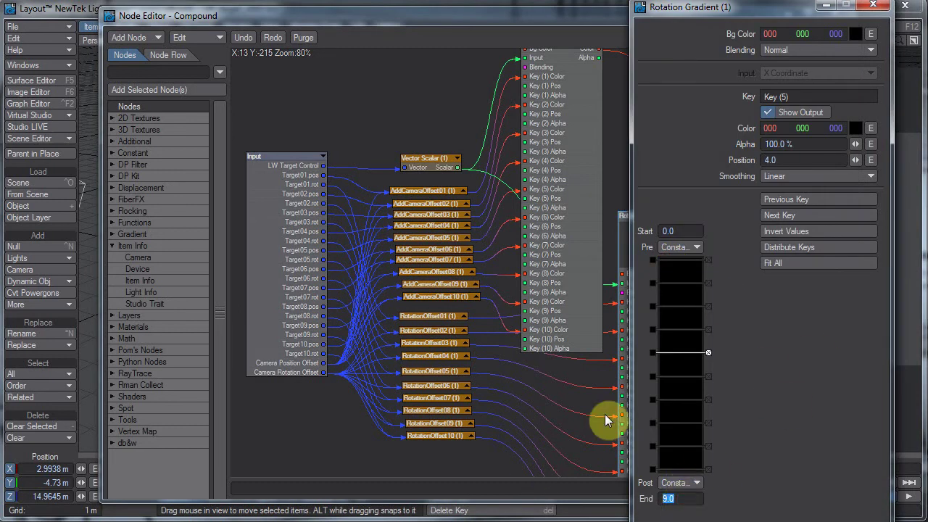
text(10)
key(Return)
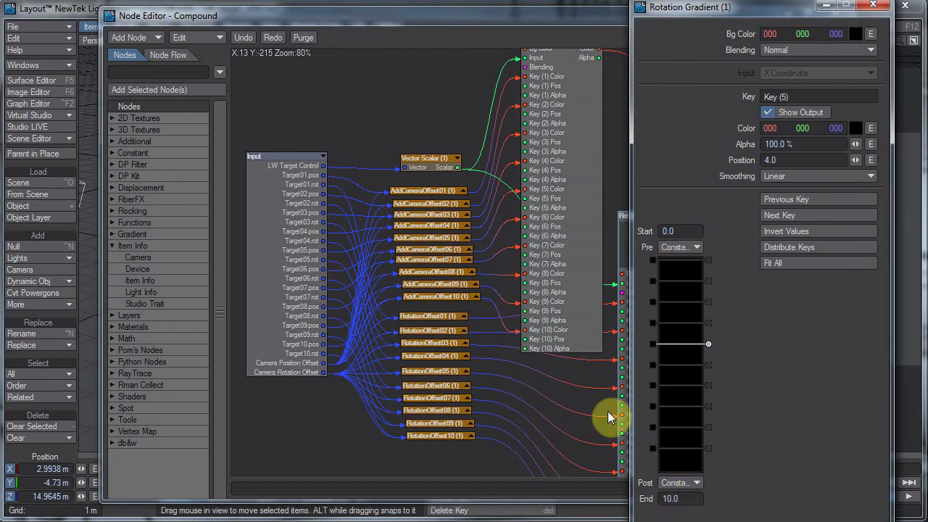
click(693, 468)
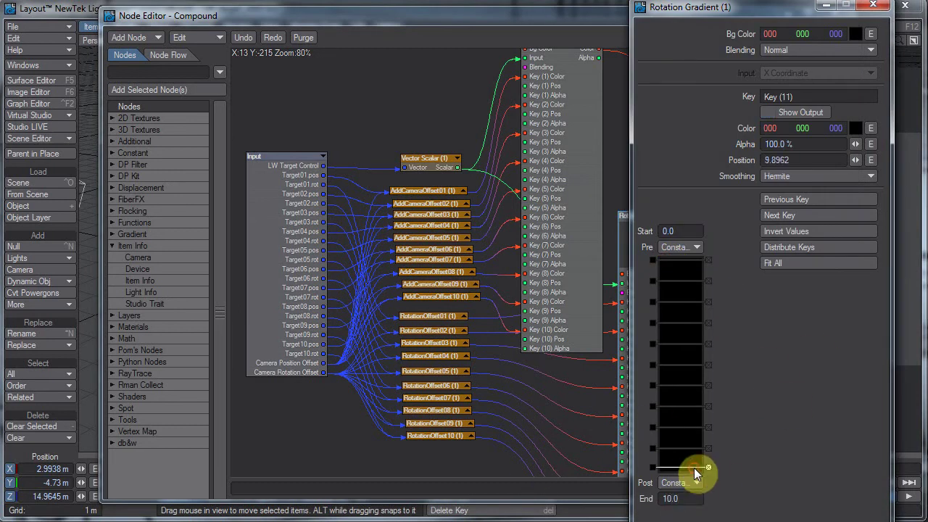
click(795, 116)
Move the compound's Input node up and away from the offset nodes, and close the node graph and the Rotation Gradient settings.
drag(293, 346, 265, 265)
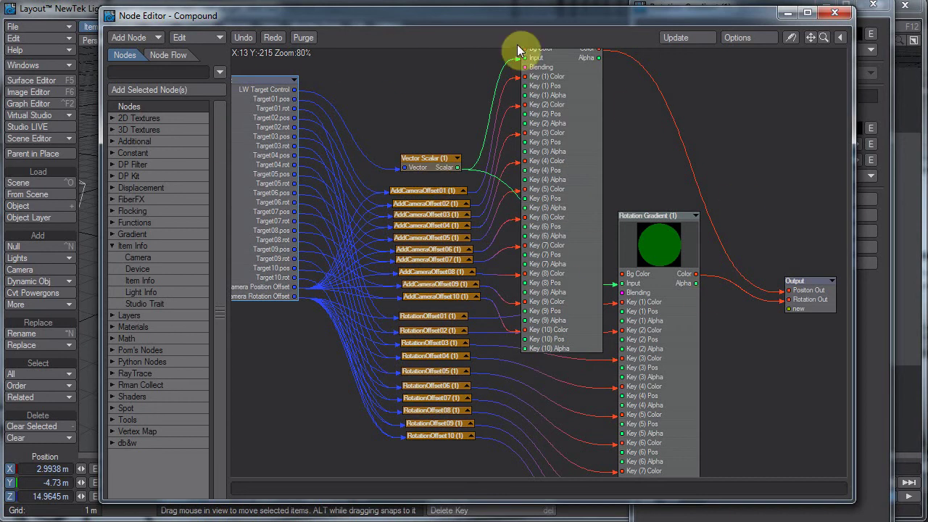
click(841, 16)
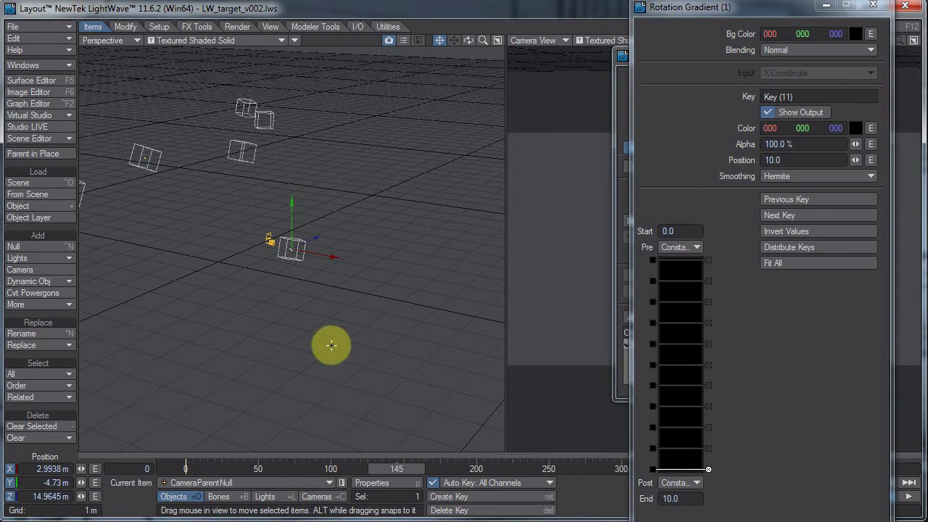
click(873, 5)
Select ST_Controller_Null to view its keyframes on the timeline, and reselect CameraParentNull.
click(190, 484)
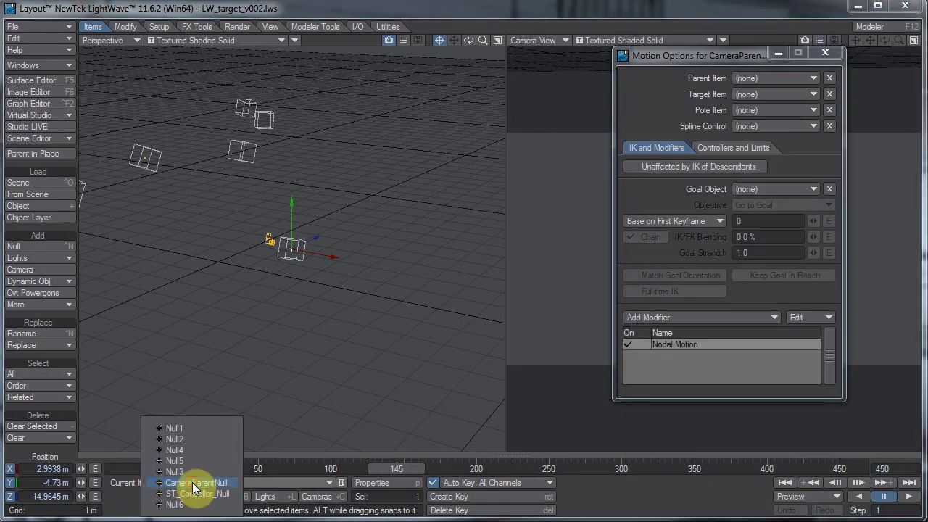
click(200, 497)
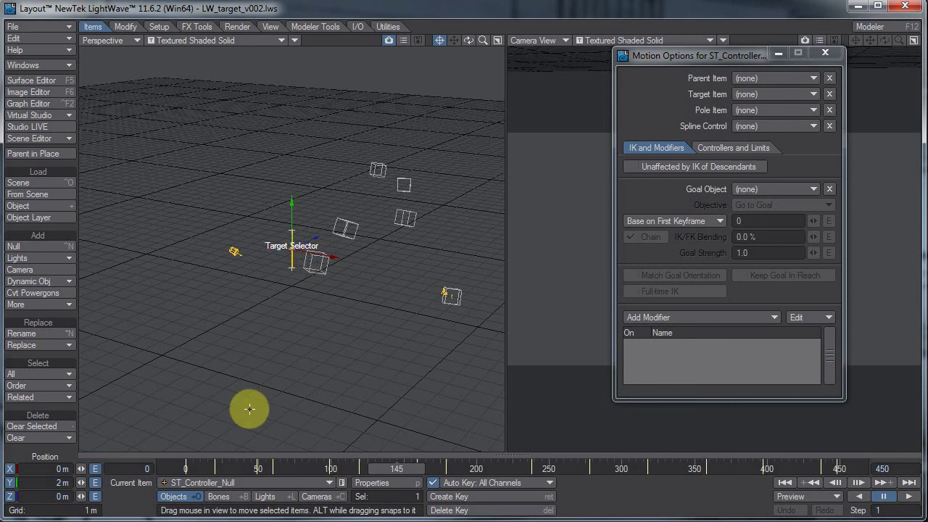
click(247, 482)
click(358, 422)
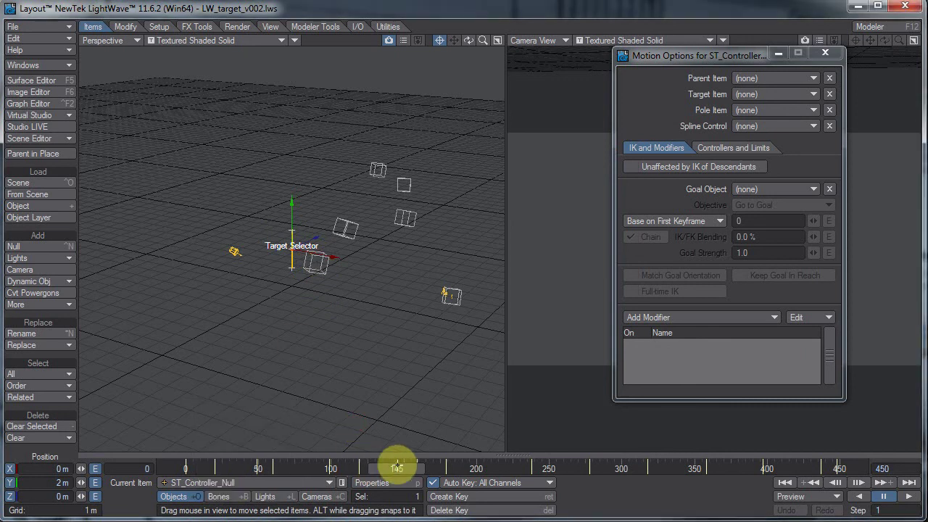
click(276, 484)
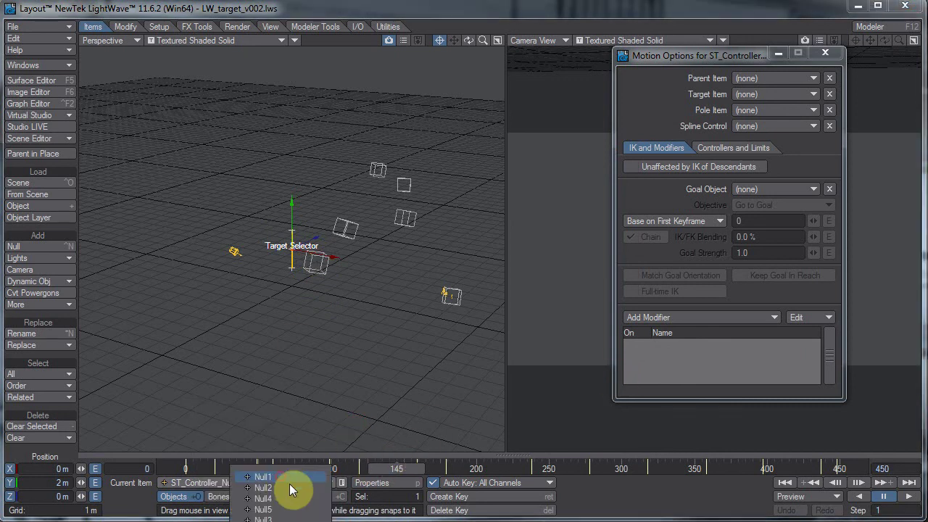
click(304, 488)
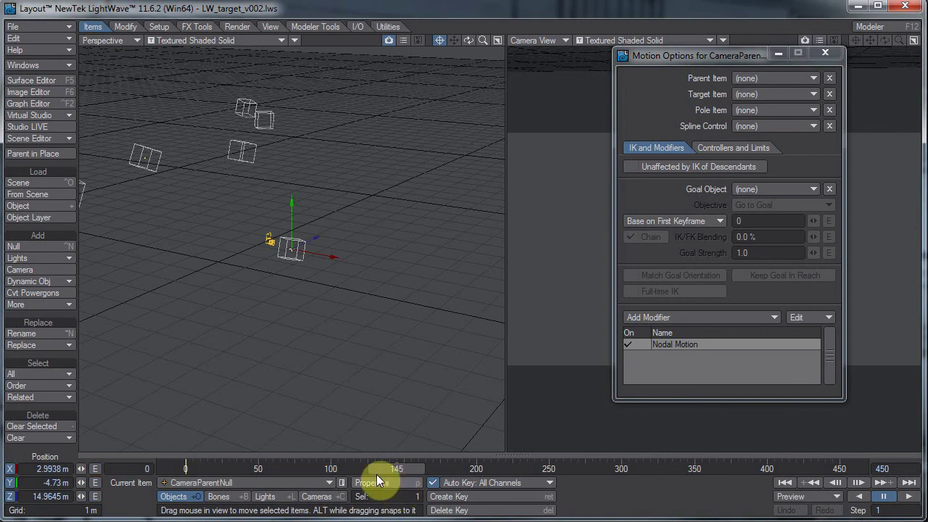
Reopen CameraParentNull's Nodal Motion graph, enter the LW Camera Target compound and open the Position Gradient settings.
double_click(685, 342)
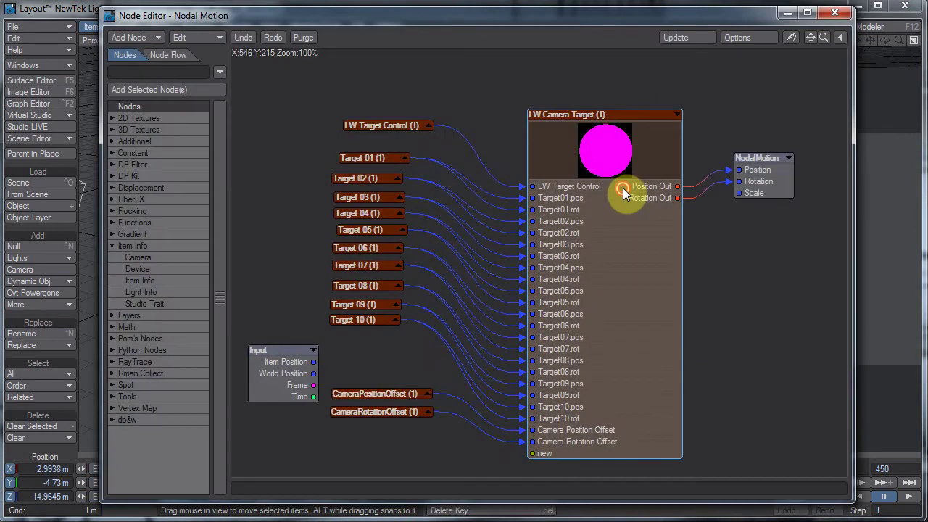
double_click(622, 188)
double_click(561, 173)
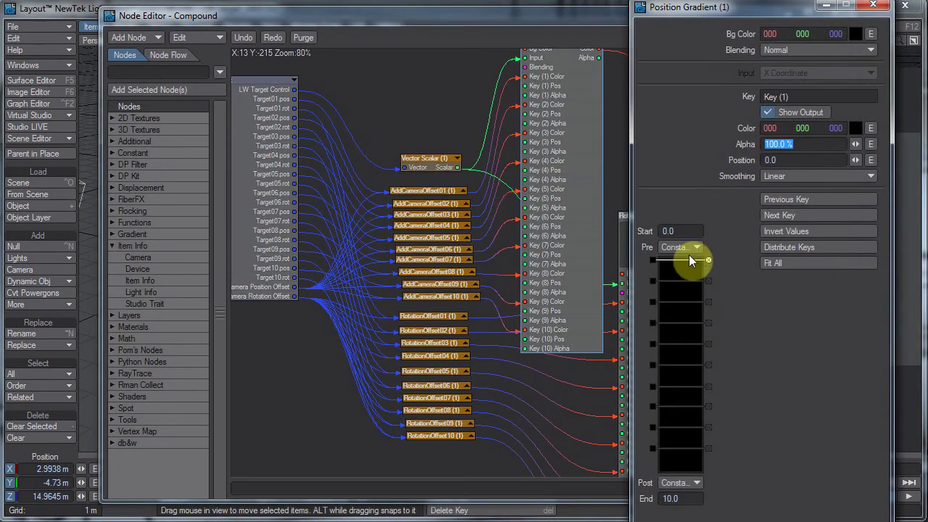
Try adding a Position Gradient key at about 1.83, delete it, and close the gradient's settings.
drag(674, 278, 675, 297)
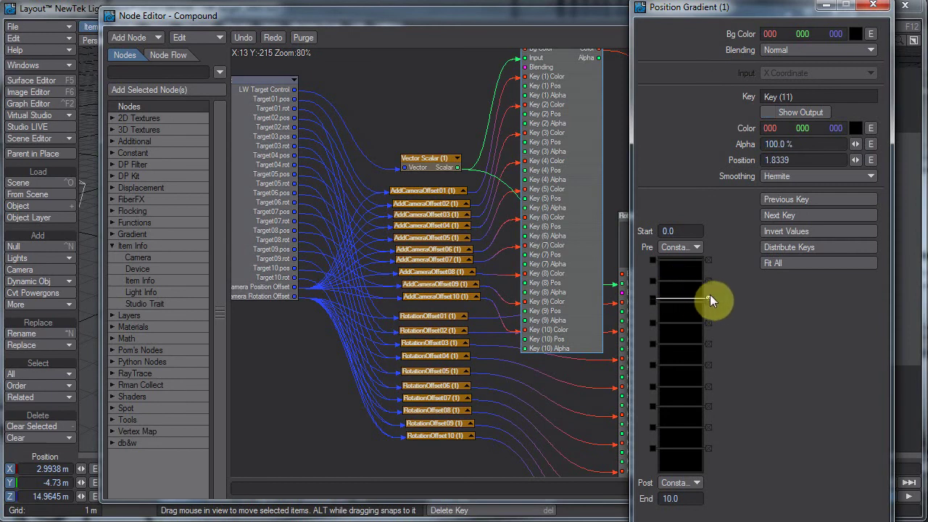
click(710, 298)
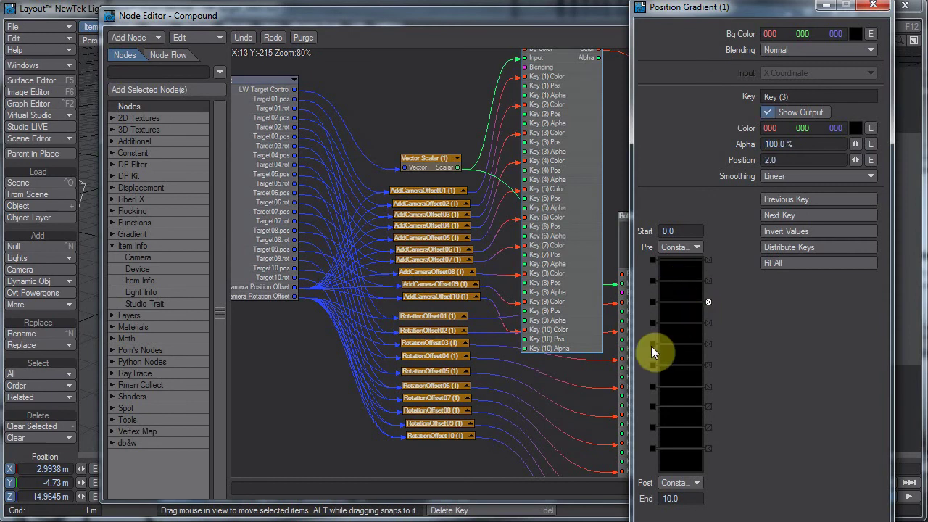
click(668, 324)
click(886, 9)
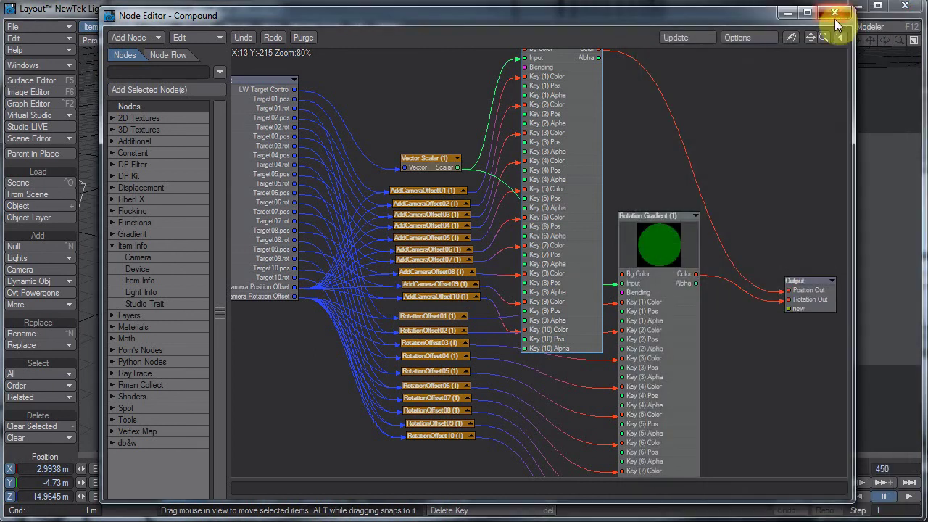
Close the node graph and display ST_Controller_Null's Position.Y curve in the Graph Editor.
click(837, 18)
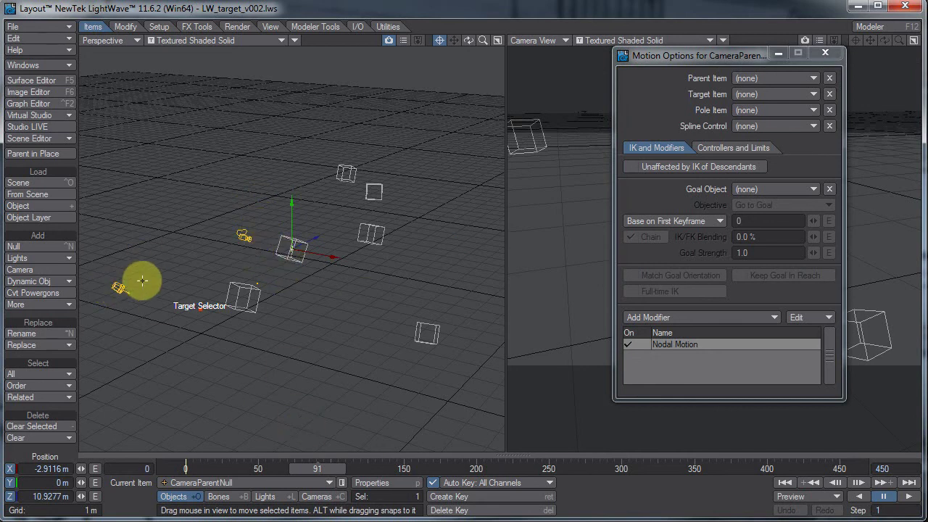
click(192, 306)
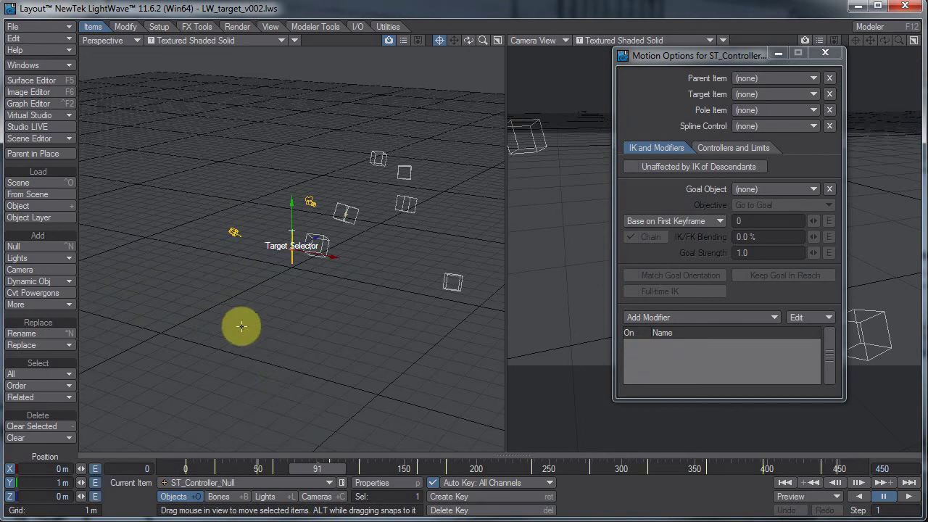
key(ctrl+F2)
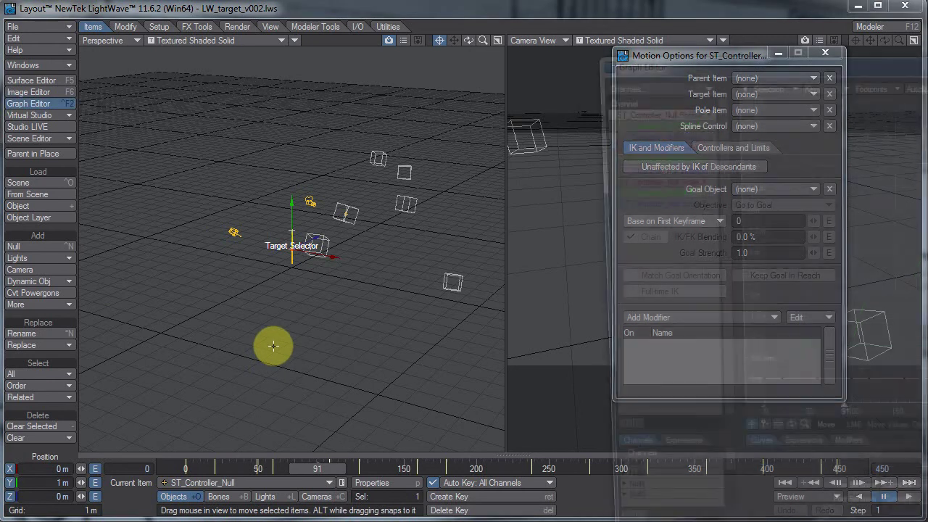
drag(630, 63, 253, 41)
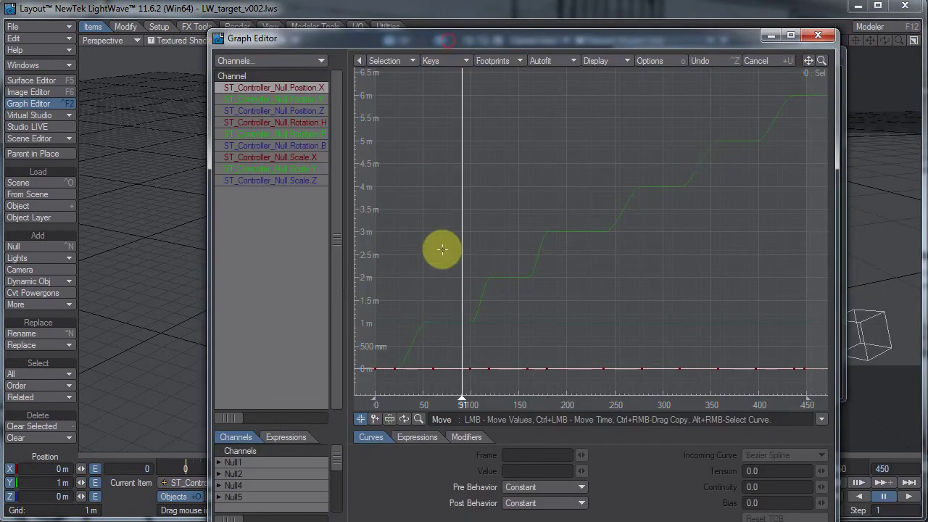
click(320, 101)
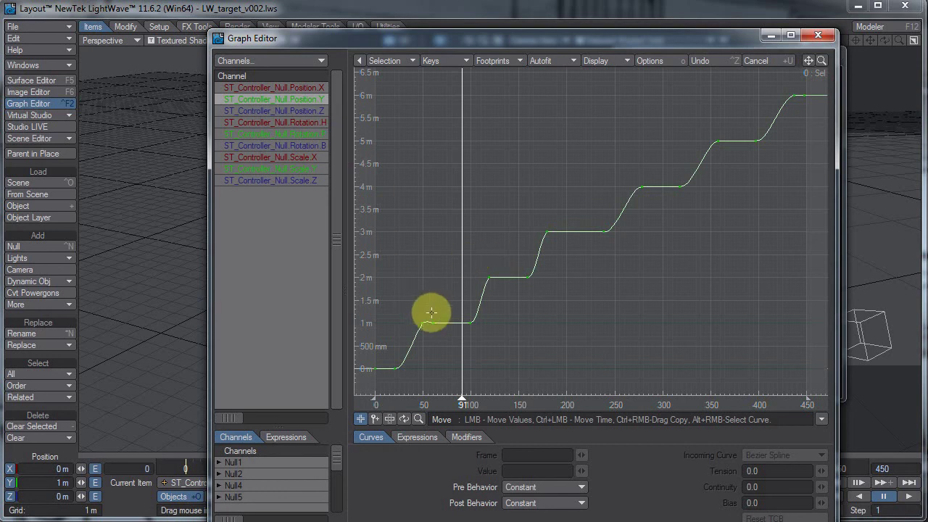
Delete the Position.Y key at frame 60 and set the Tension of the two neighbouring 1 m keys to 1.0.
drag(425, 304, 451, 342)
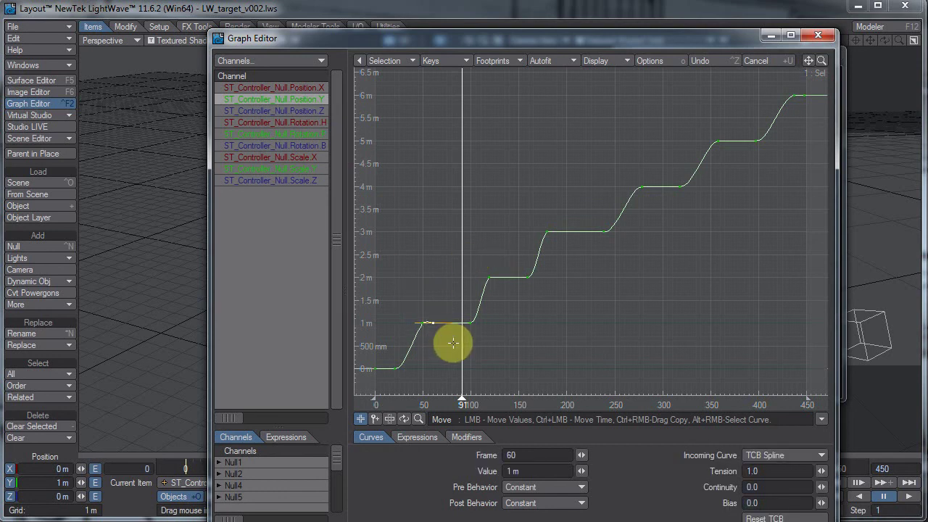
click(453, 343)
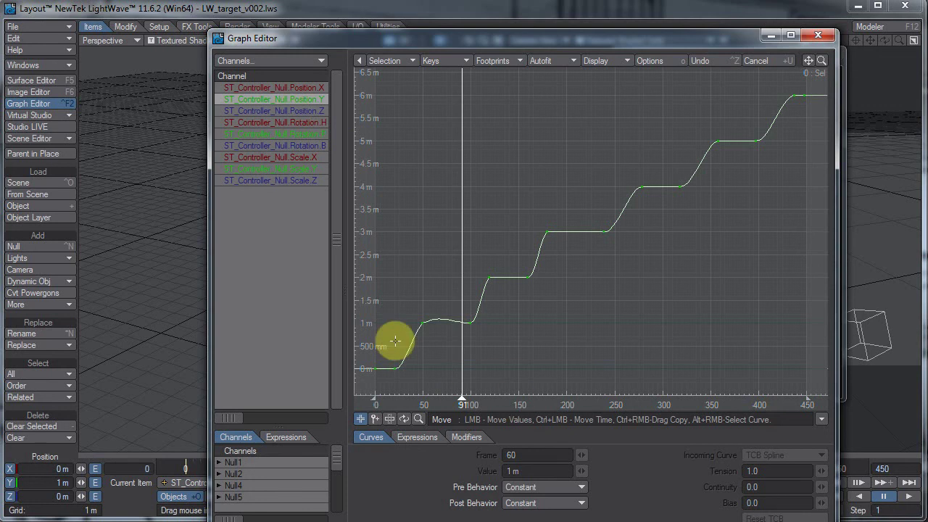
drag(403, 310, 484, 364)
click(777, 472)
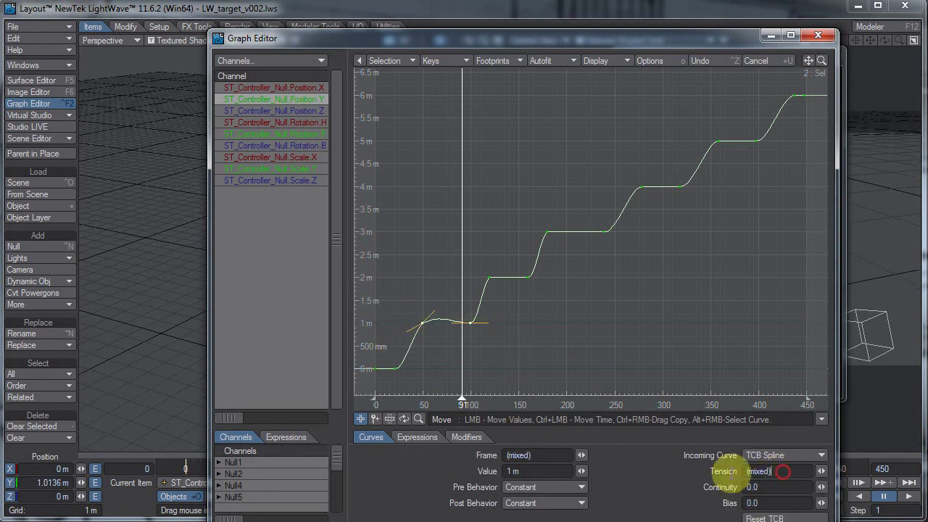
text(1)
key(Tab)
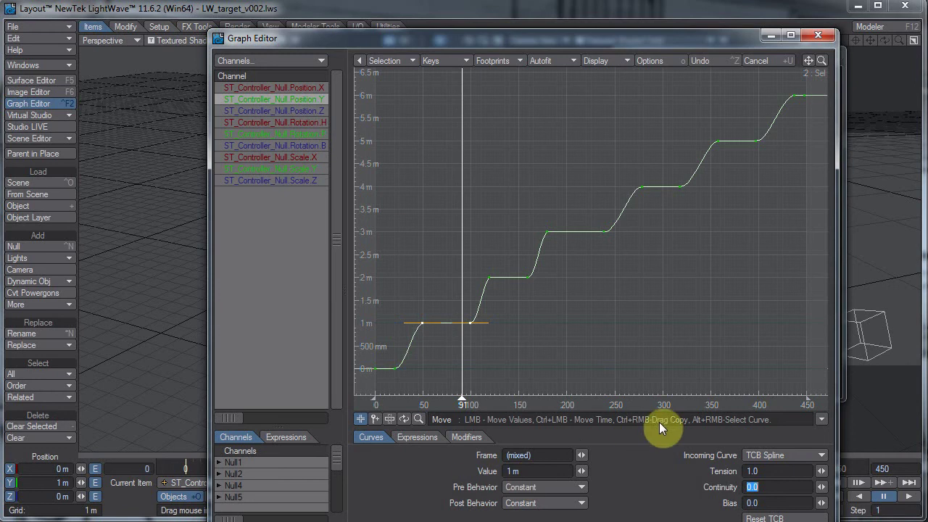
Close the Graph Editor and Motion Options windows and play back the camera animation.
click(817, 36)
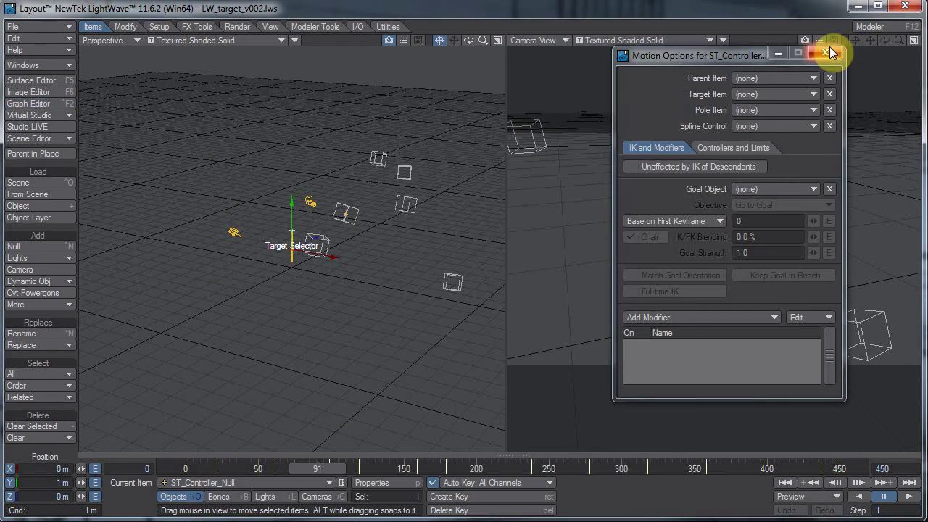
click(828, 50)
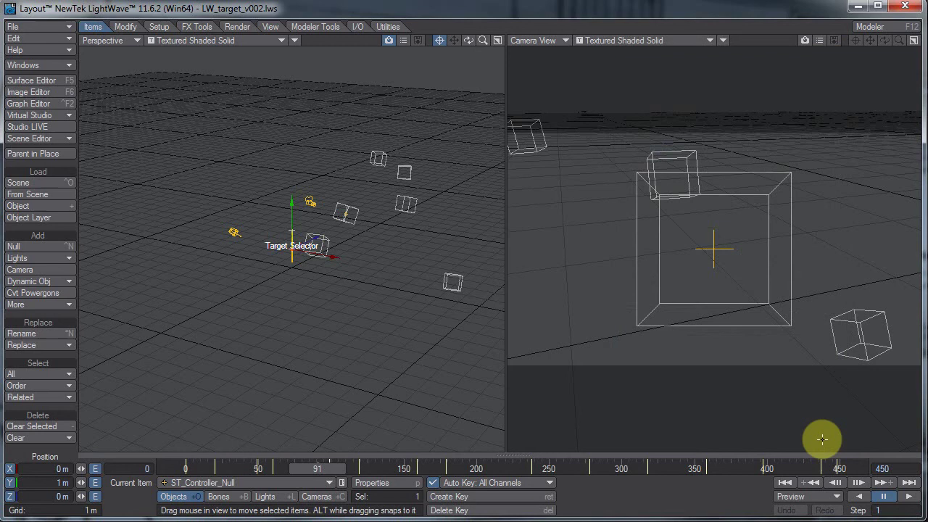
click(909, 499)
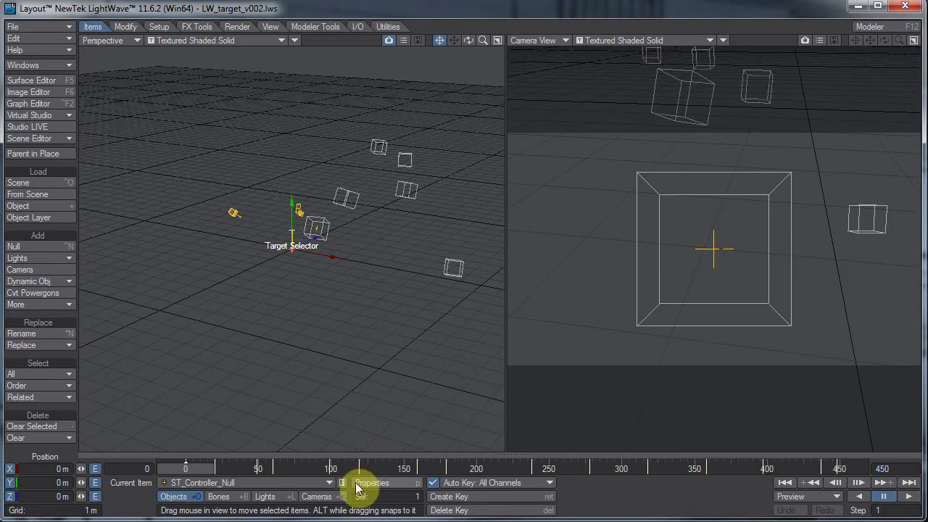
click(472, 469)
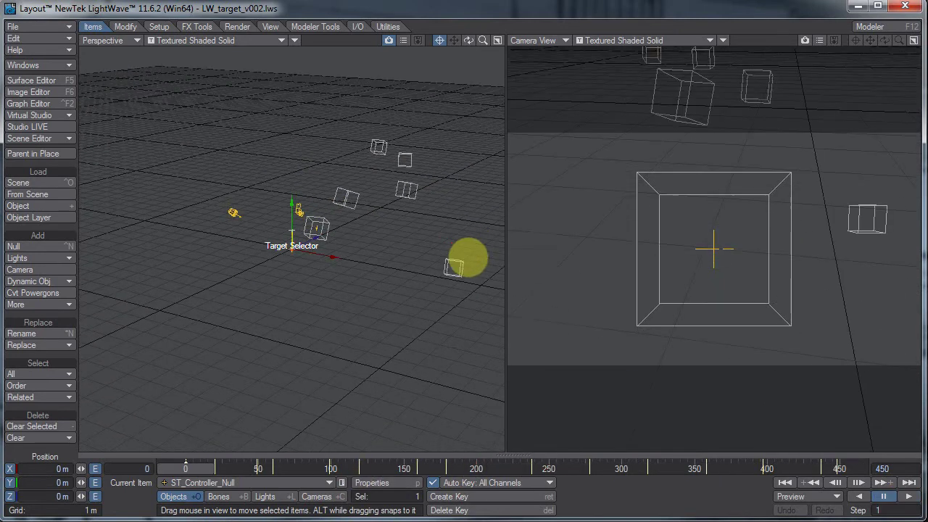
click(27, 27)
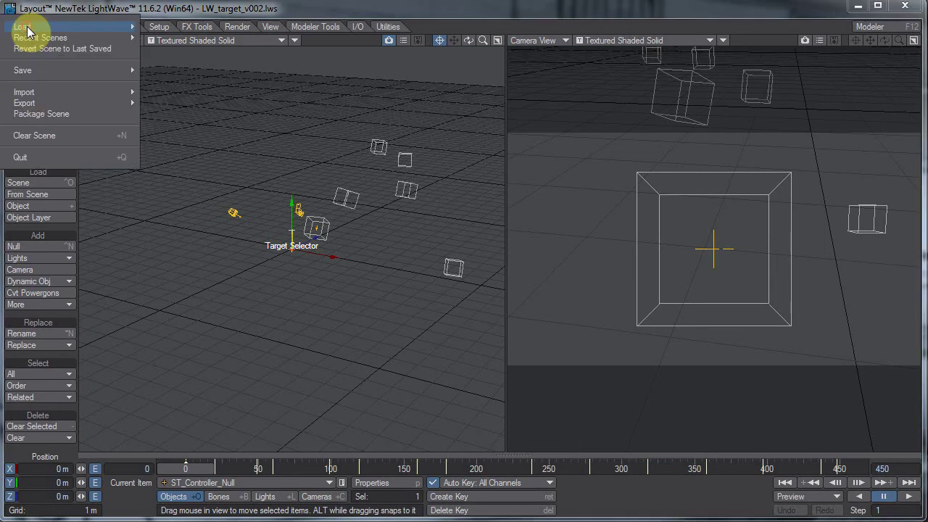
mouse_move(29, 30)
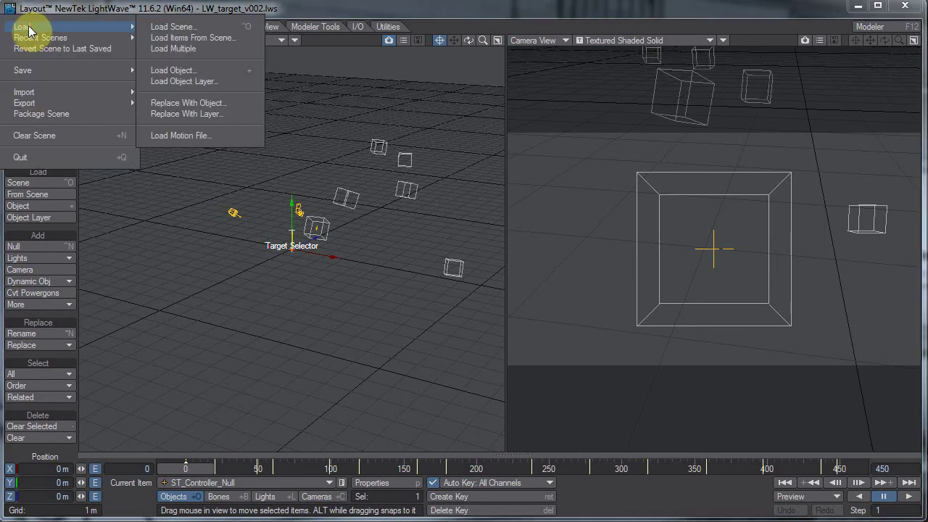
click(250, 26)
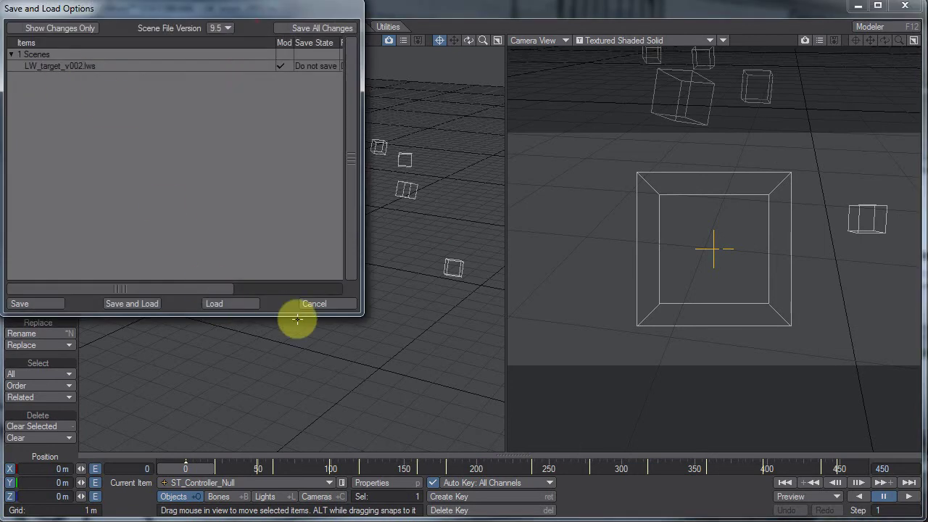
click(330, 304)
Load the recent scene sureTargetTest2.lws without saving the current scene, and answer the missing plug-in prompts.
click(29, 27)
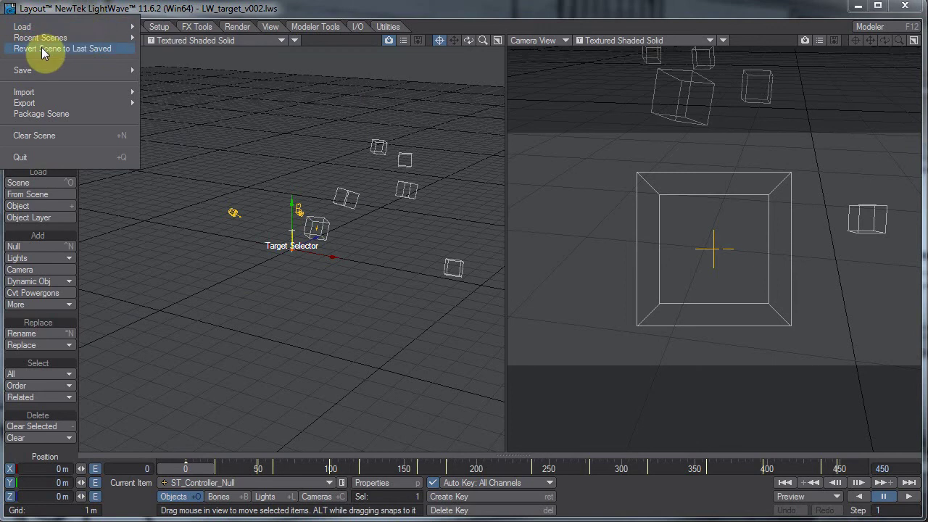
mouse_move(108, 39)
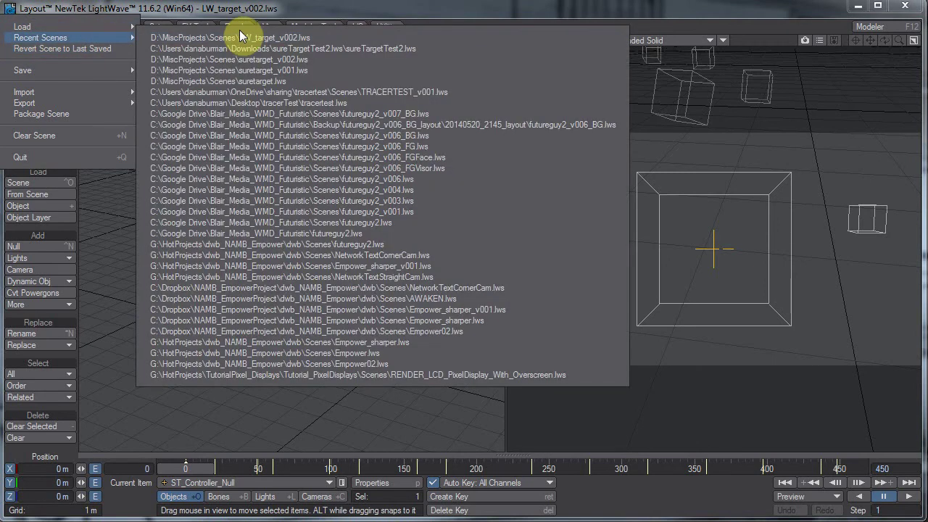
click(245, 49)
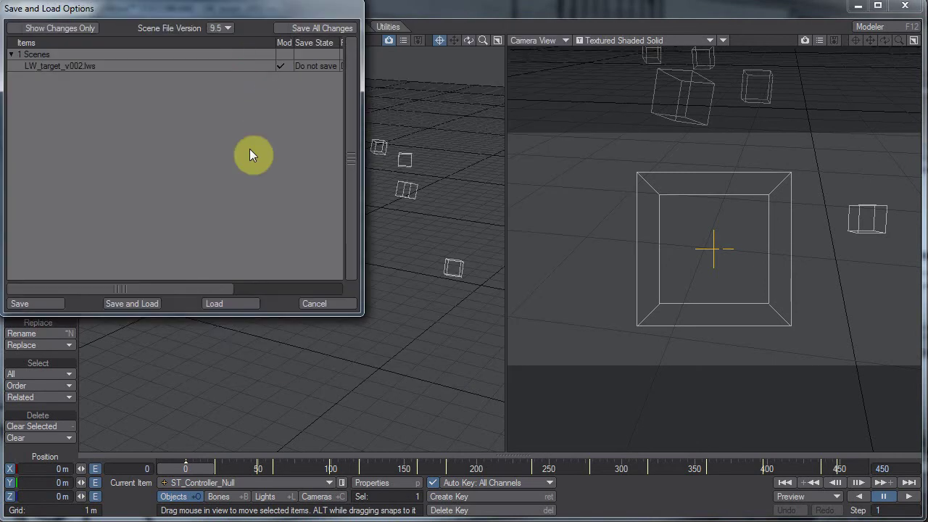
click(216, 303)
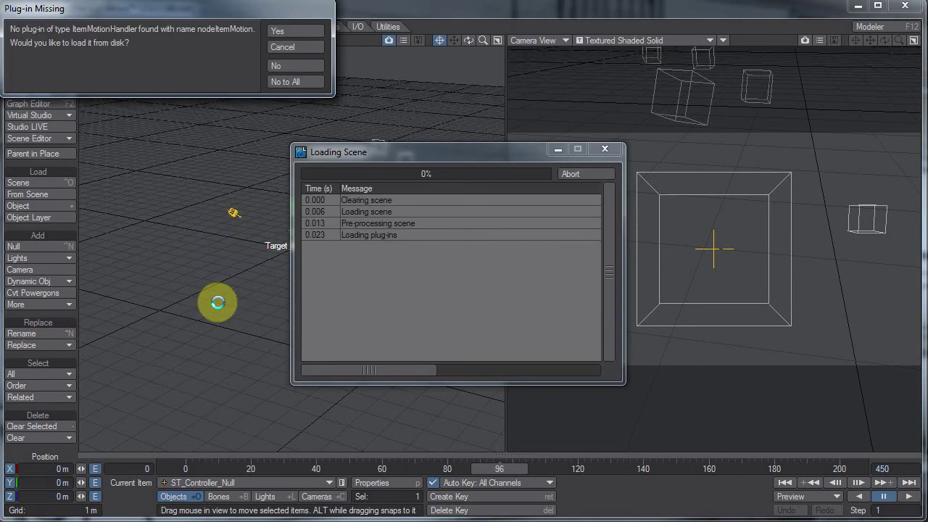
click(297, 64)
click(300, 35)
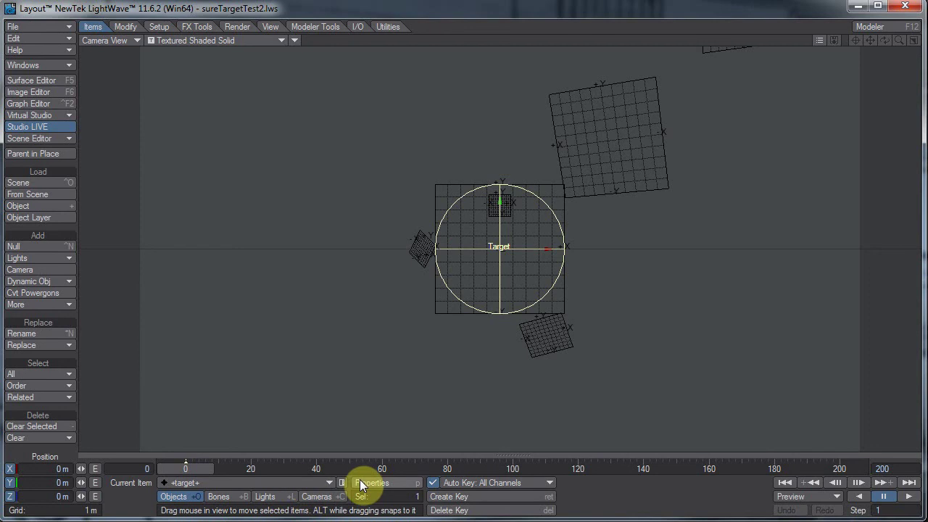
Open the Nodal Motion node graph of the +target+ null to examine its structure.
click(397, 482)
click(397, 482)
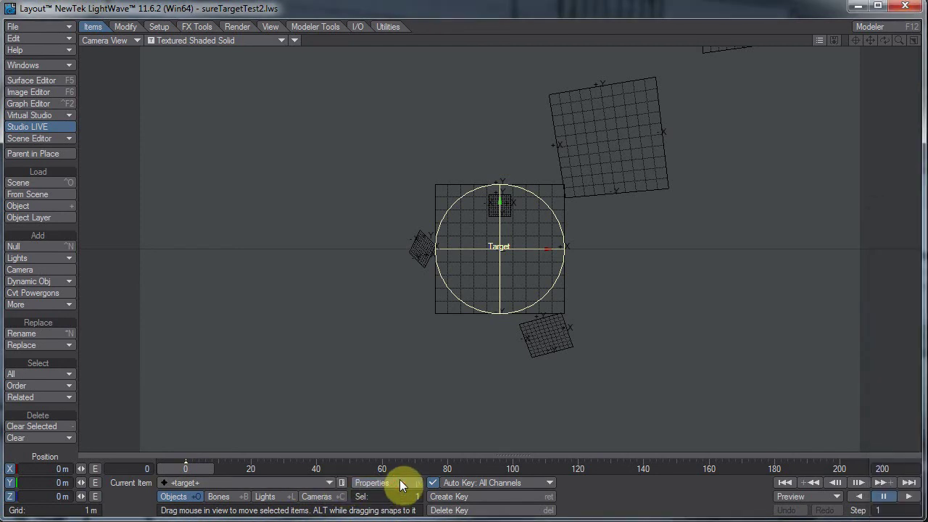
key(m)
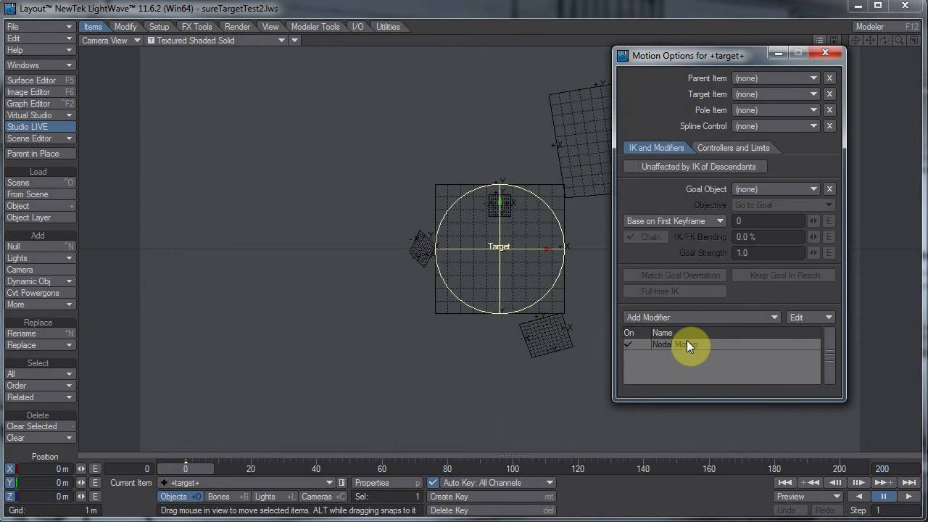
double_click(686, 344)
click(823, 37)
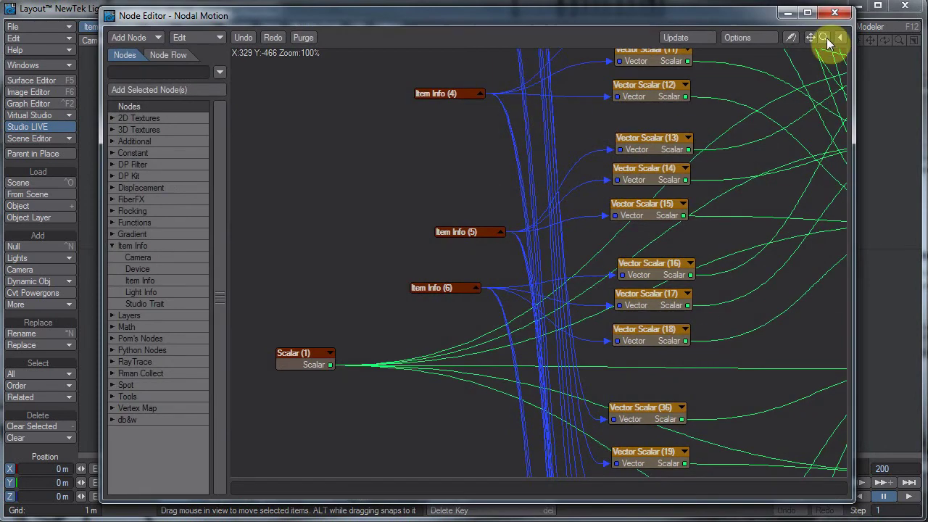
scroll(382, 245, down, 5)
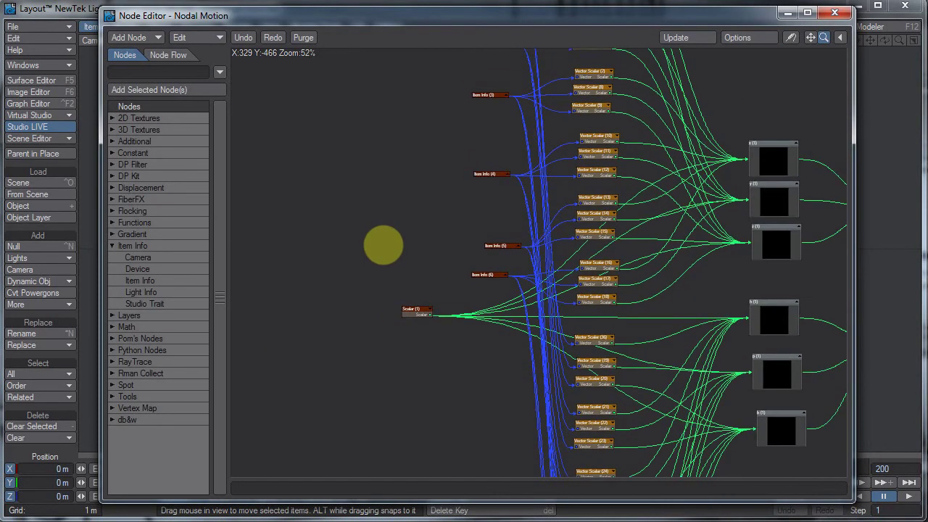
scroll(383, 245, up, 3)
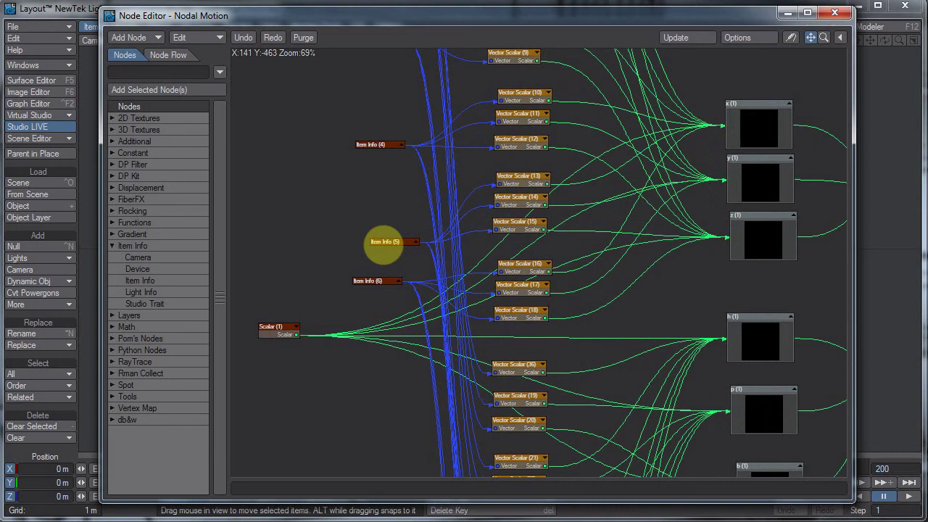
View the x (1) gradient's settings, close them, and expand the node to examine its key inputs.
double_click(736, 129)
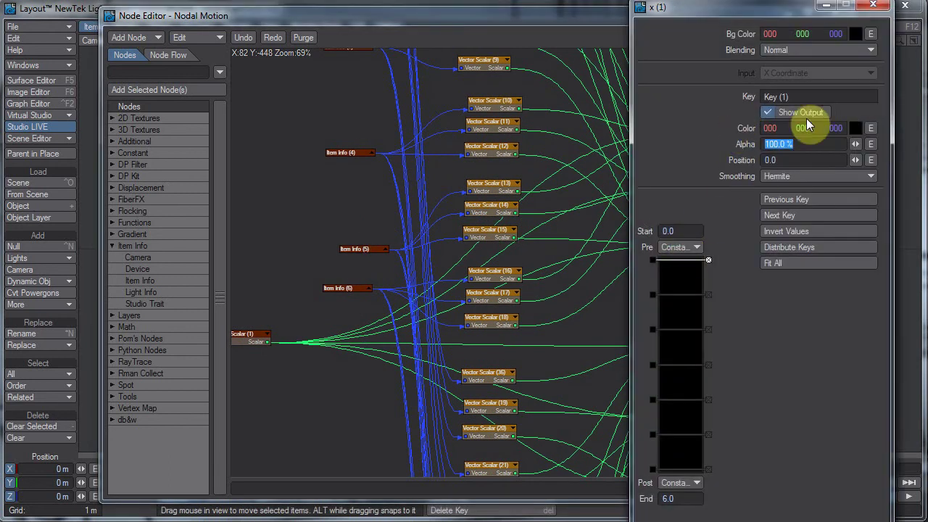
click(874, 6)
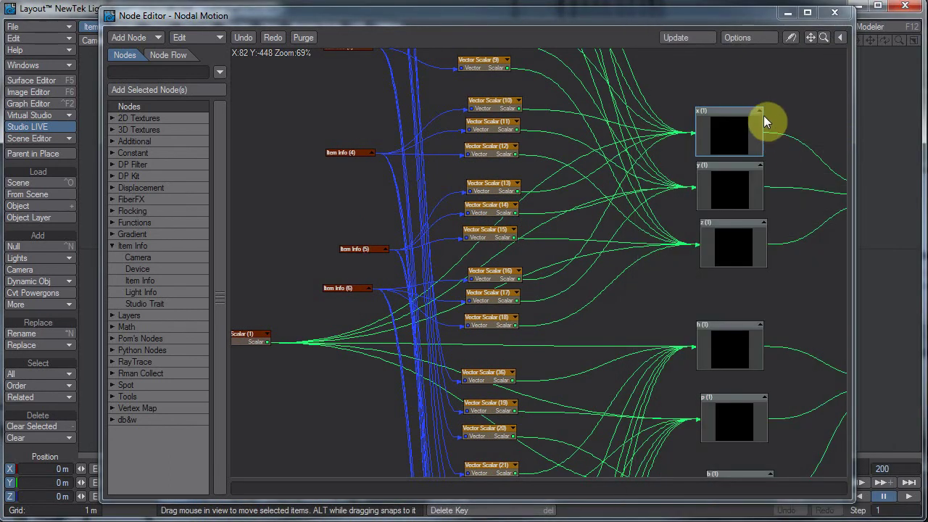
click(759, 110)
drag(747, 134, 747, 87)
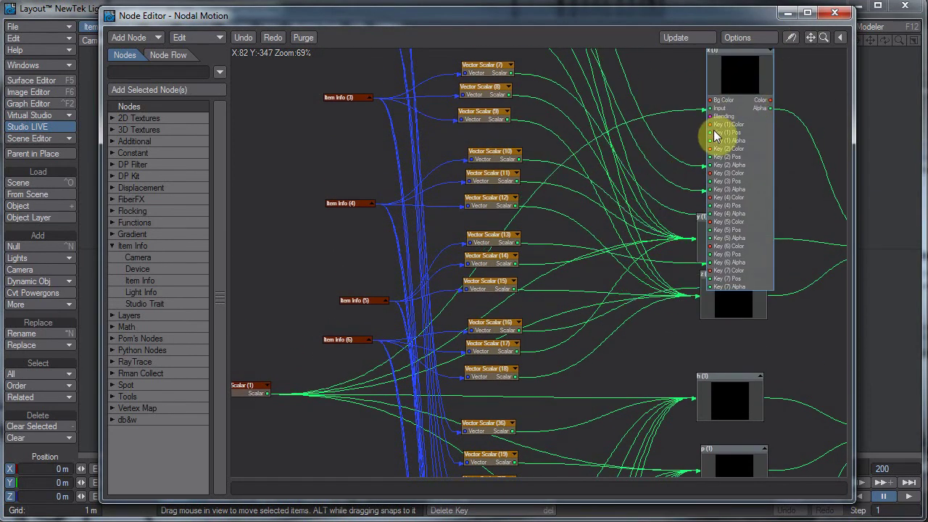
drag(721, 170, 719, 163)
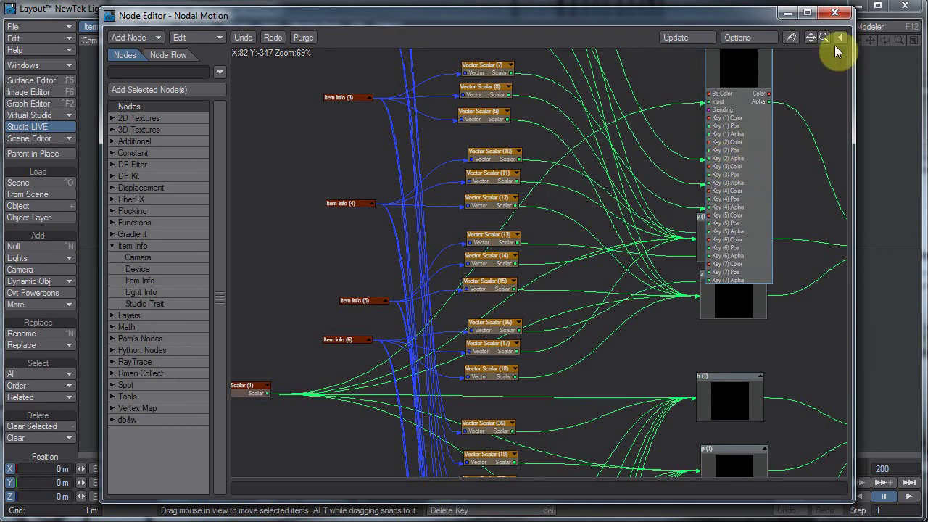
click(811, 37)
drag(382, 245, 372, 229)
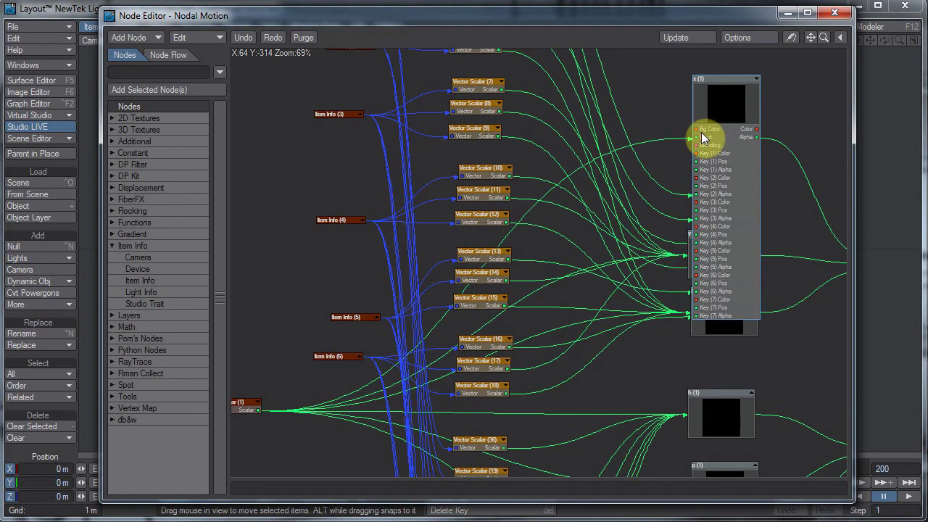
Collapse the x (1) node, move it back to just above y (1), and shift z (1) slightly closer to y (1).
click(756, 79)
drag(720, 97, 715, 191)
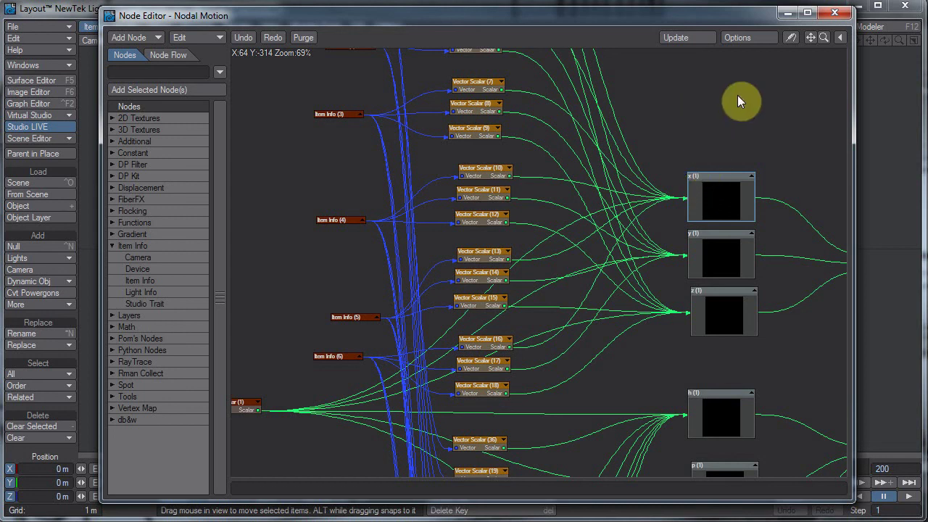
drag(737, 95, 731, 323)
click(768, 368)
Move the Item Info (4) node slightly up and farther away from the Vector Scalar nodes.
drag(814, 37, 808, 37)
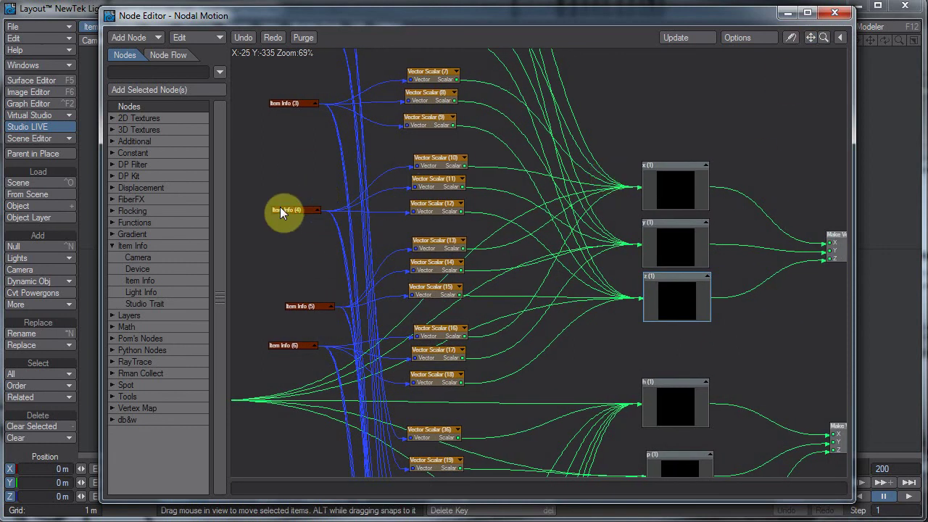
drag(280, 210, 252, 200)
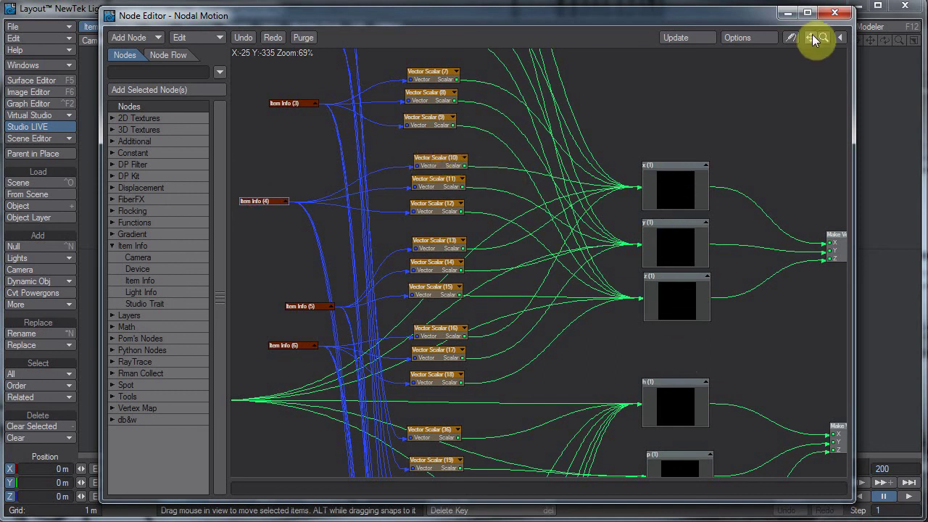
drag(812, 37, 392, 229)
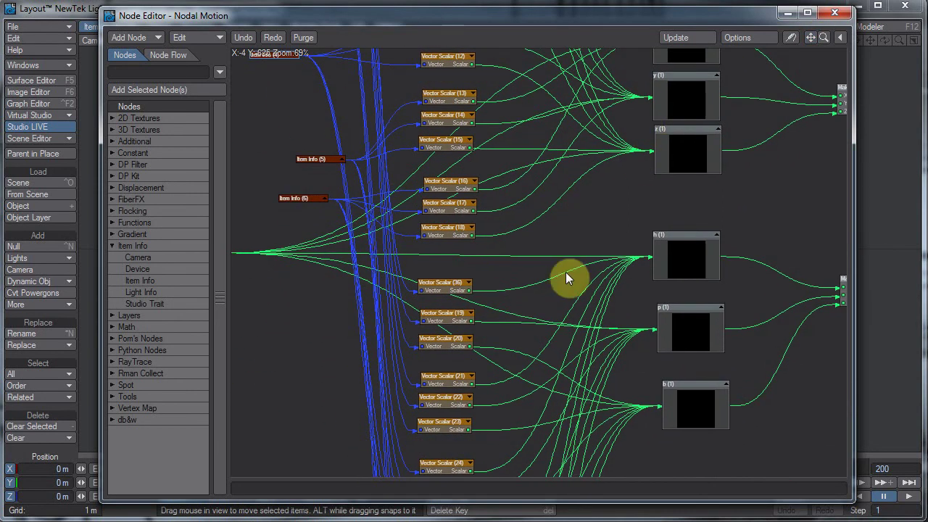
Move the Item Info (5) node farther away from the Vector Scalar nodes, then check which item it references and close its settings.
drag(810, 37, 371, 234)
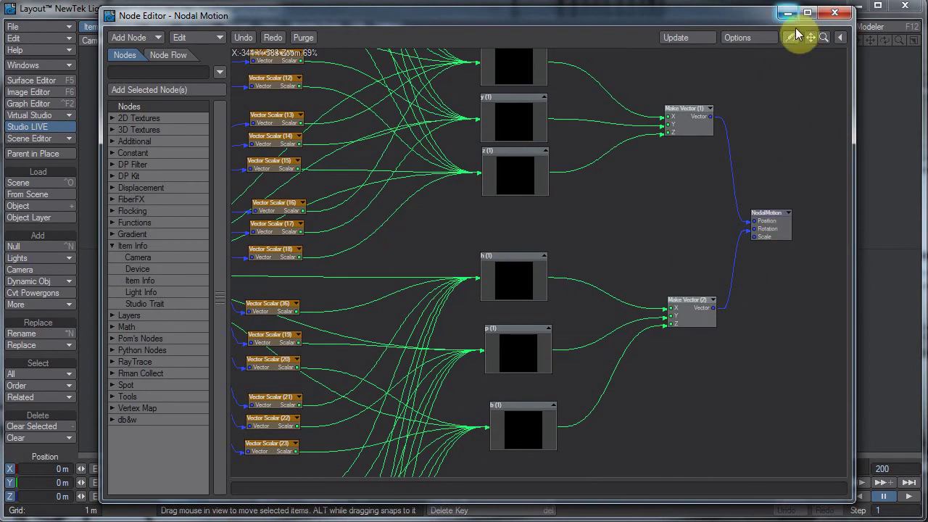
drag(810, 37, 383, 246)
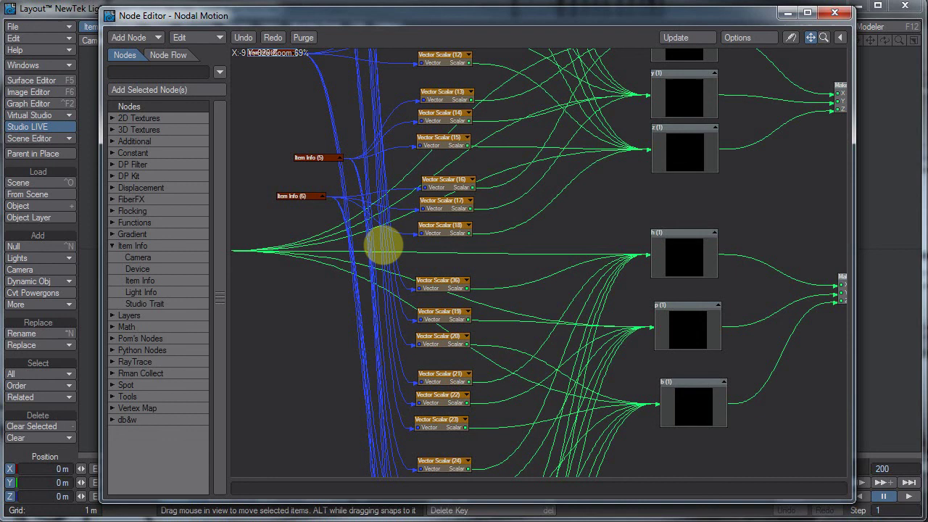
drag(383, 246, 289, 217)
click(357, 246)
double_click(274, 219)
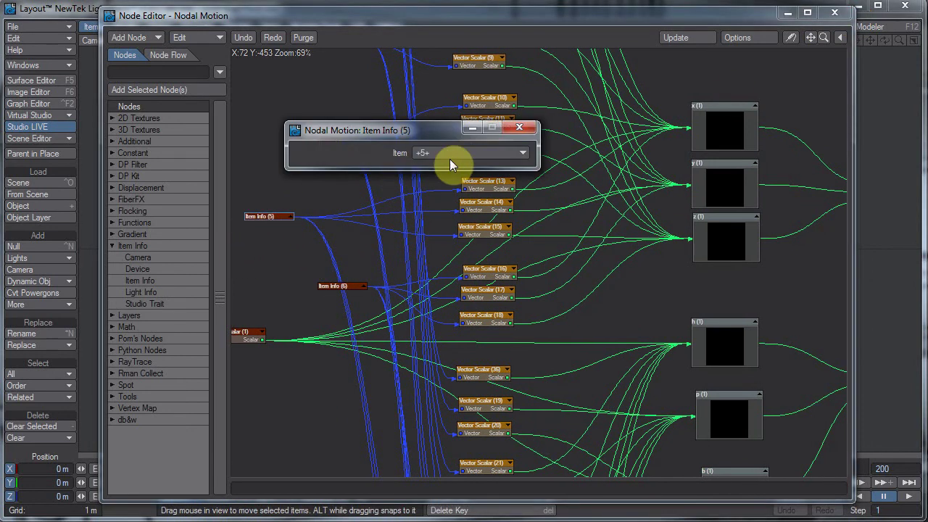
click(523, 129)
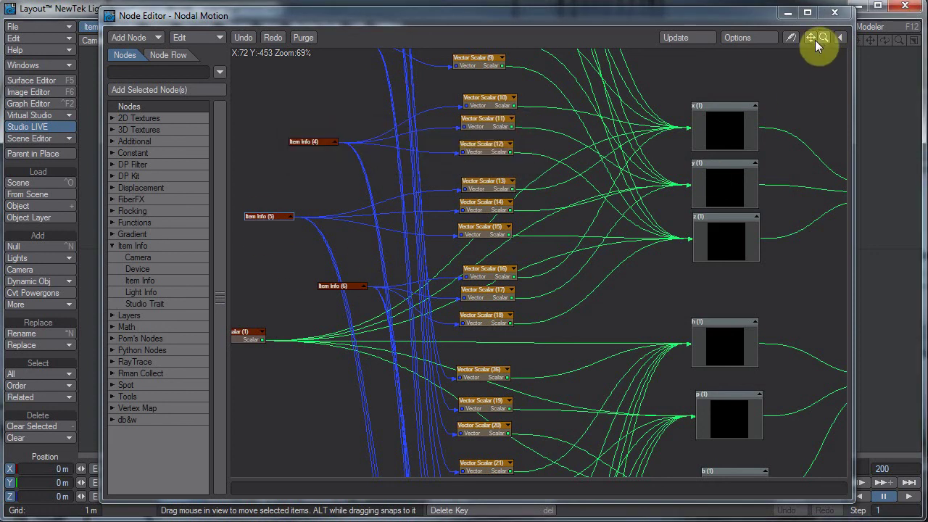
Select the x (1) gradient node, then move Item Info (1) farther away from the Vector Scalar nodes.
drag(813, 40, 385, 255)
click(689, 173)
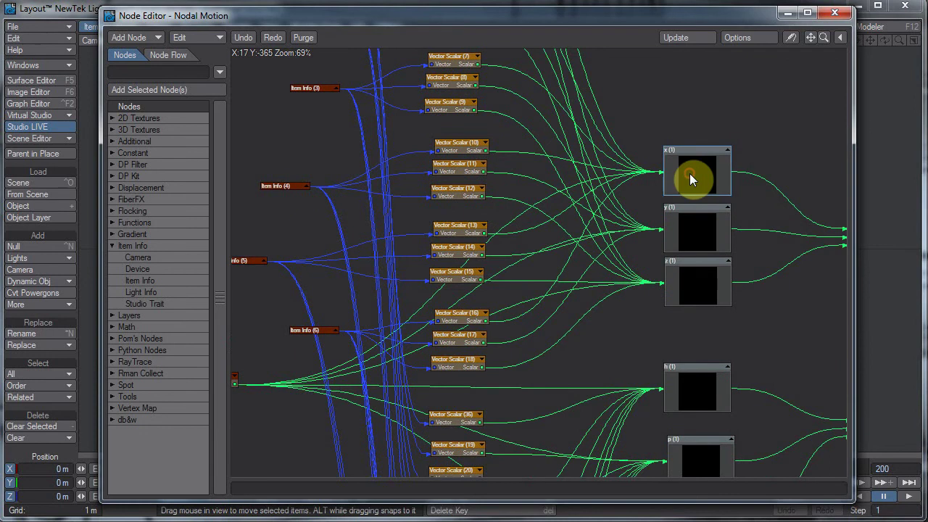
drag(817, 43, 576, 134)
drag(387, 143, 293, 176)
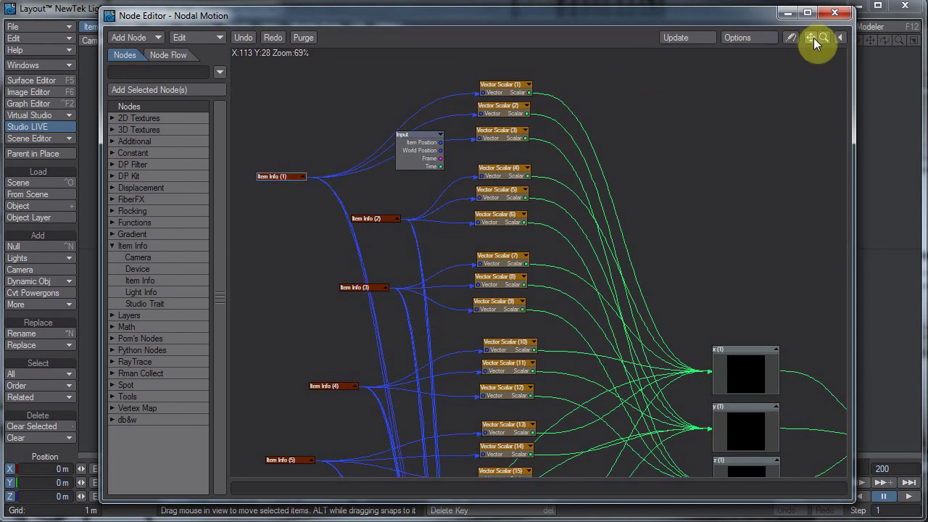
Move the Scalar (1) node closer to the Vector Scalar nodes, view its envelope curve, and close the node graph.
drag(810, 37, 370, 233)
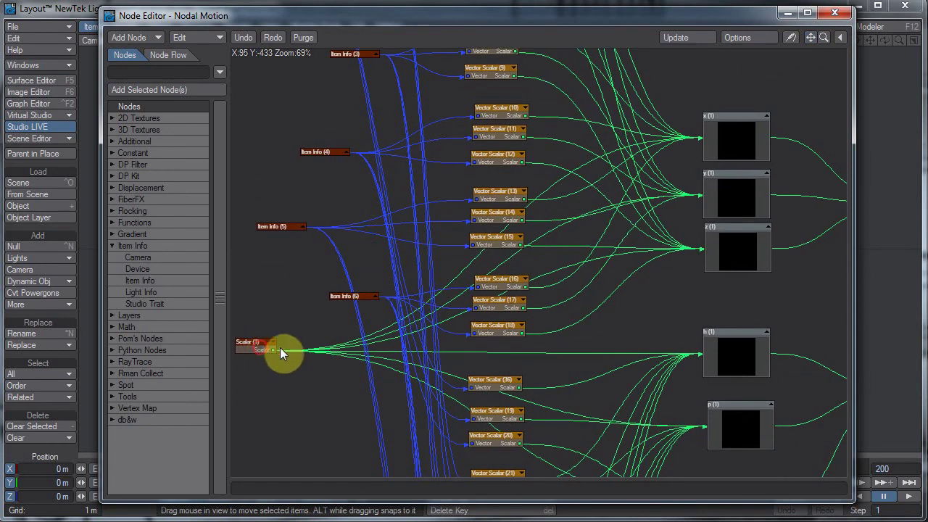
drag(261, 348, 322, 346)
double_click(321, 346)
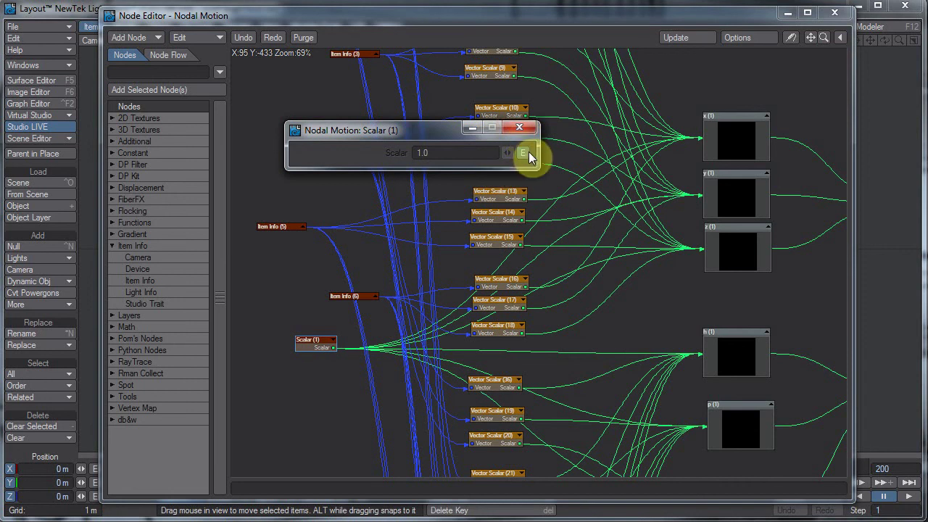
click(523, 152)
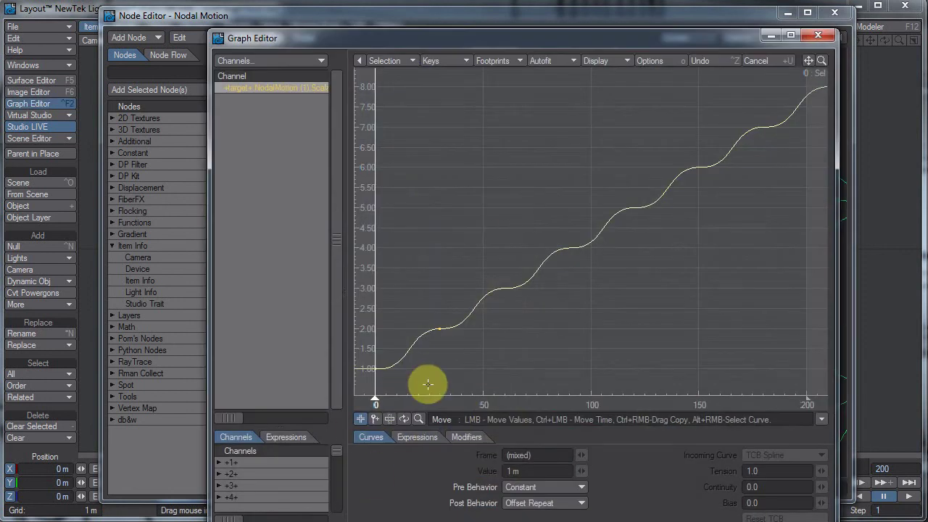
click(815, 34)
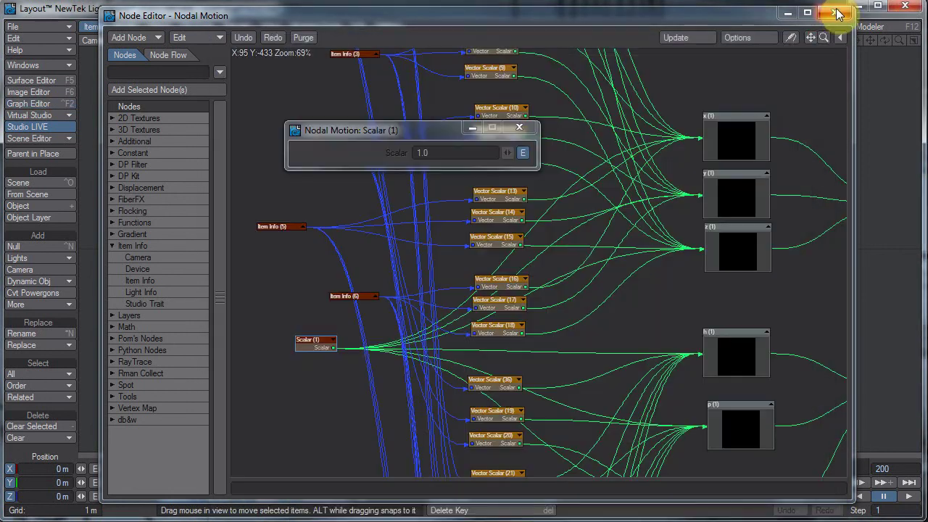
click(530, 131)
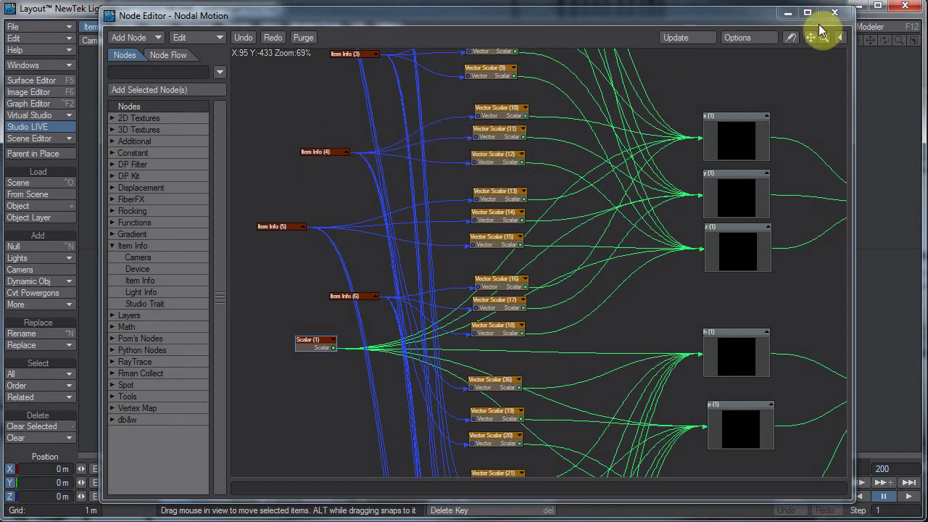
click(835, 13)
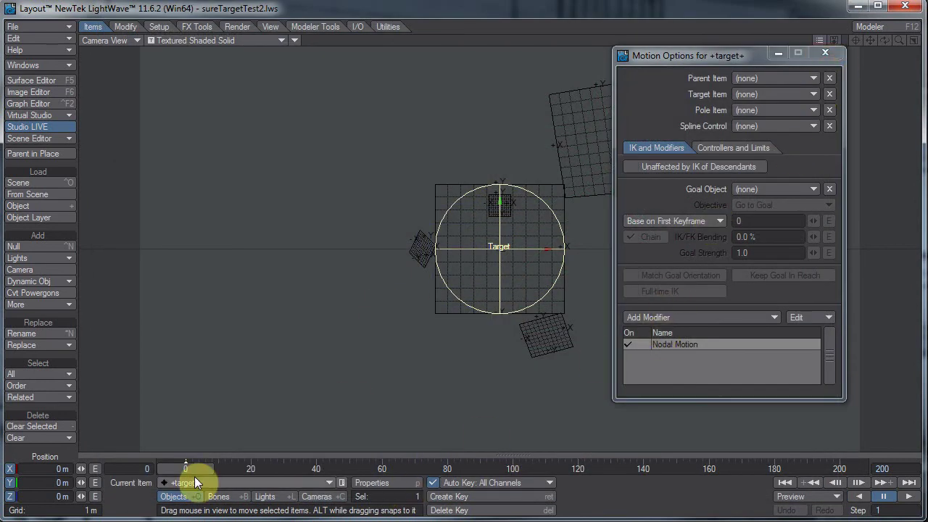
Scrub the timeline to frame 48 and disable the Camera's MG Springythingy modifier that follows +cameraOffset+.
drag(186, 468, 469, 257)
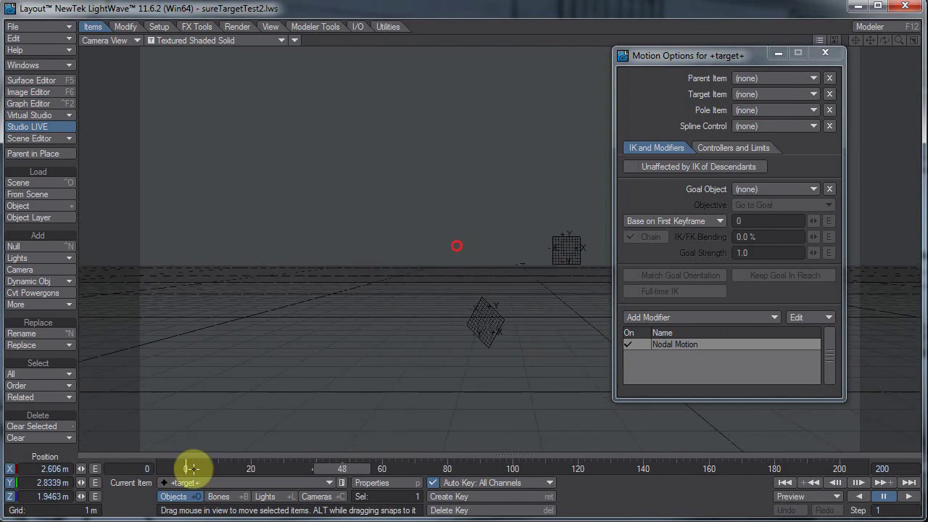
click(322, 499)
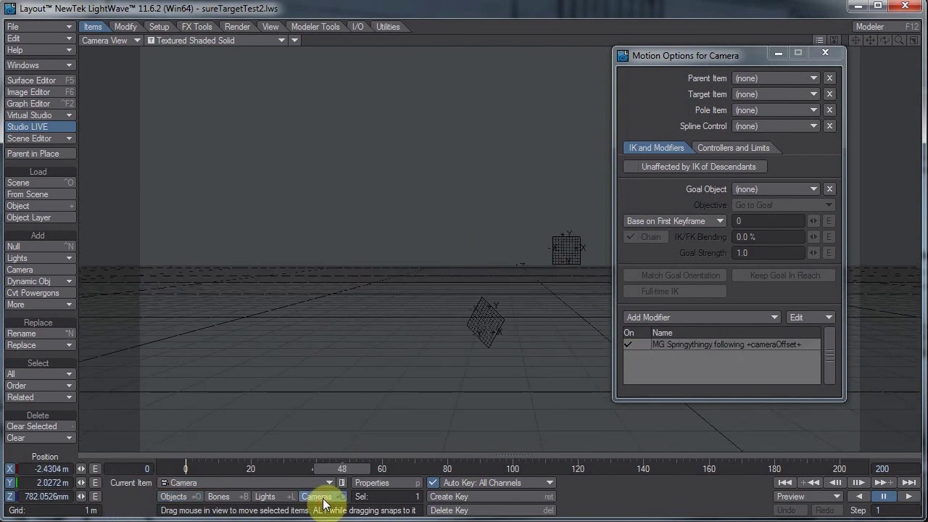
click(629, 345)
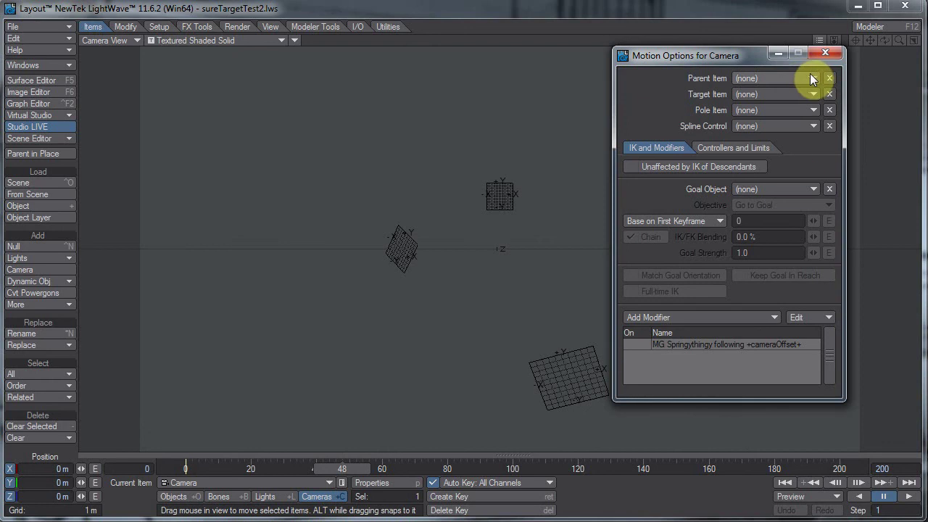
Parent the Camera to +cameraOffset+ and scrub the timeline to frame 91 to check its motion.
click(790, 80)
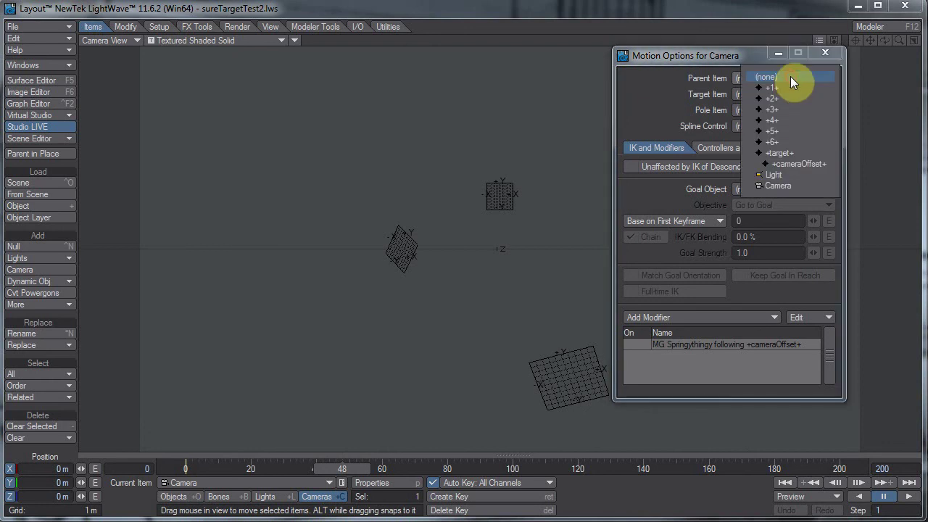
click(791, 164)
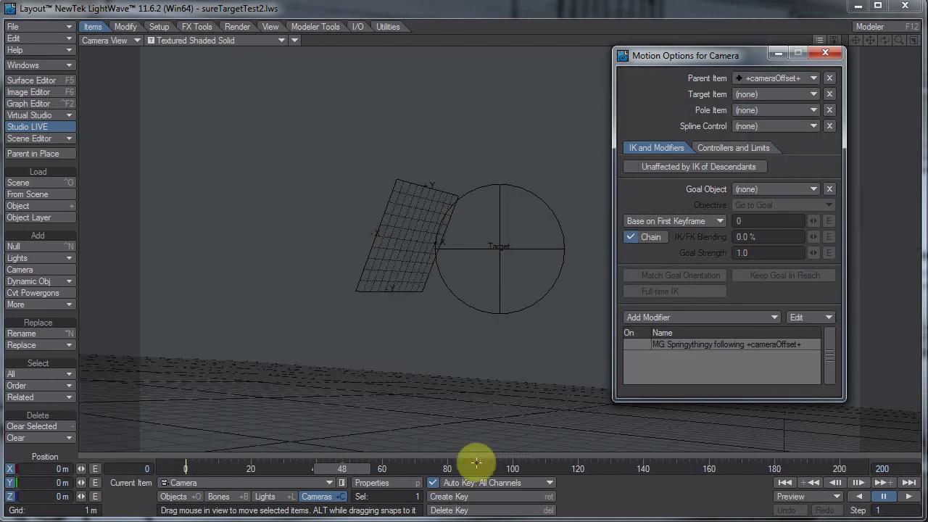
click(331, 468)
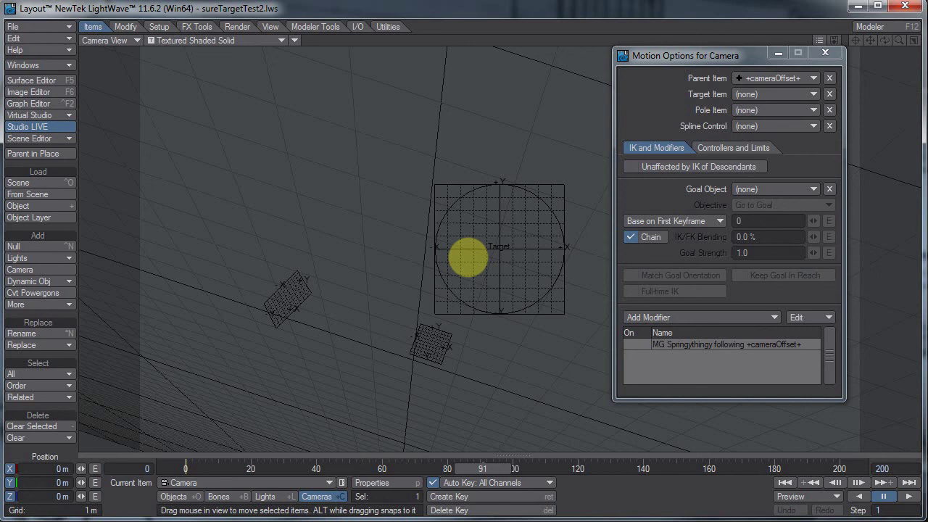